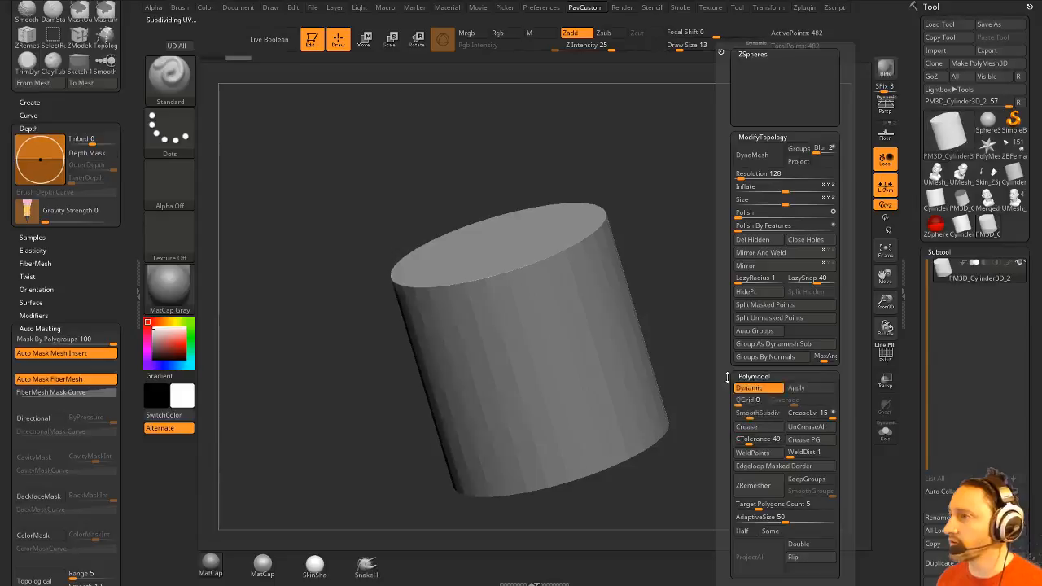
Step: Apply the cylinder's dynamic subdivision and convert it with DynaMesh at resolution 128 and blur 0, with Polyframe shown
click(746, 388)
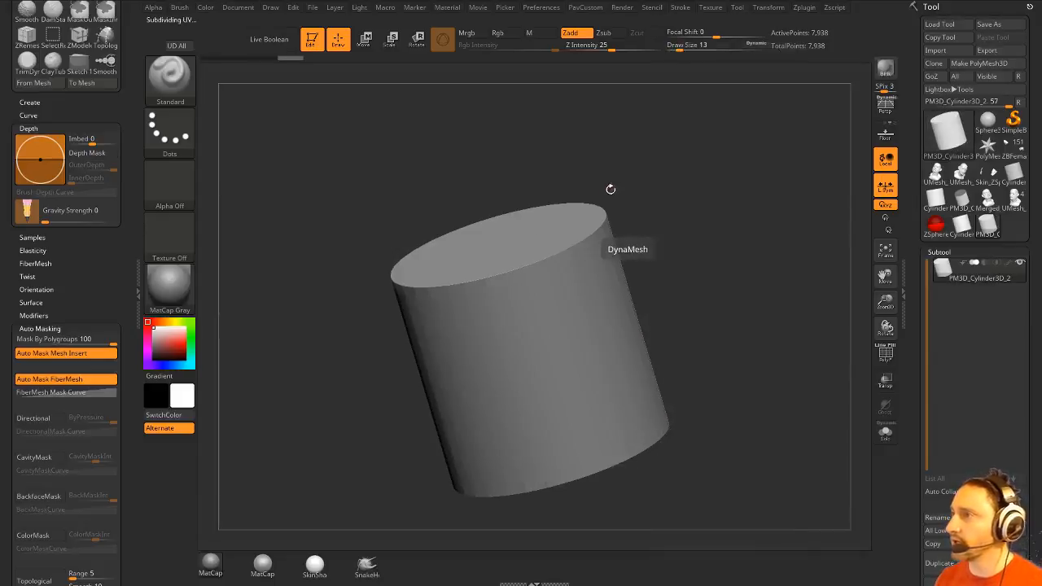
drag(730, 223, 777, 268)
click(884, 352)
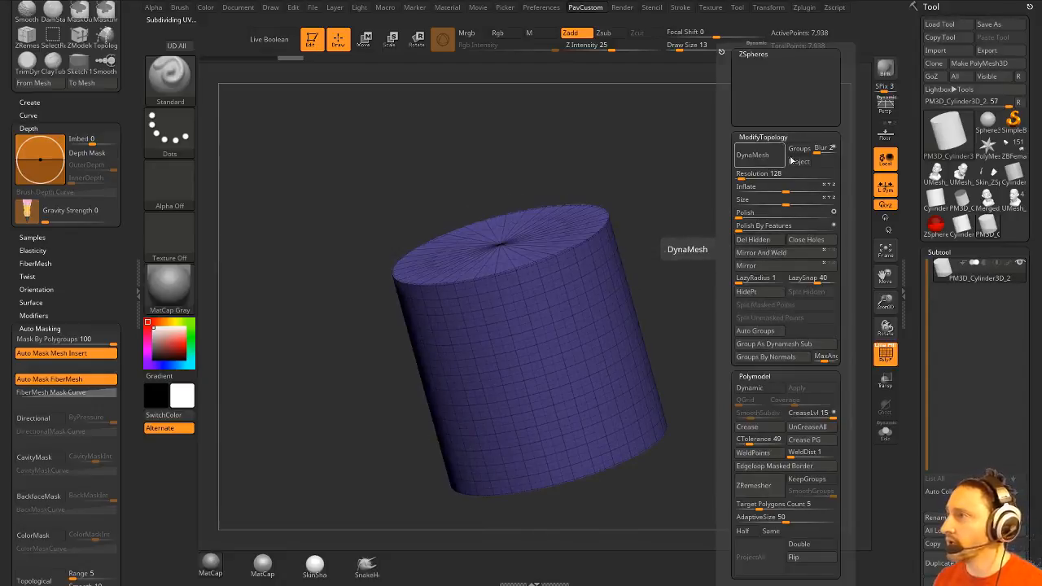
click(753, 155)
click(709, 242)
Step: Insert a small Cylinder32 primitive off-centre on the top face of the body
key(m)
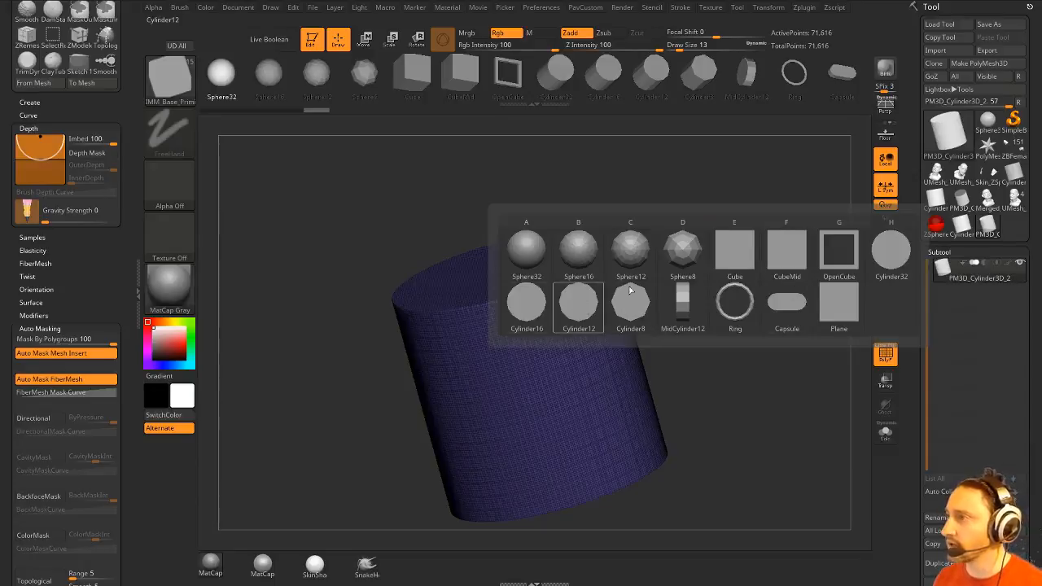
click(891, 251)
drag(791, 225, 752, 256)
drag(543, 290, 637, 294)
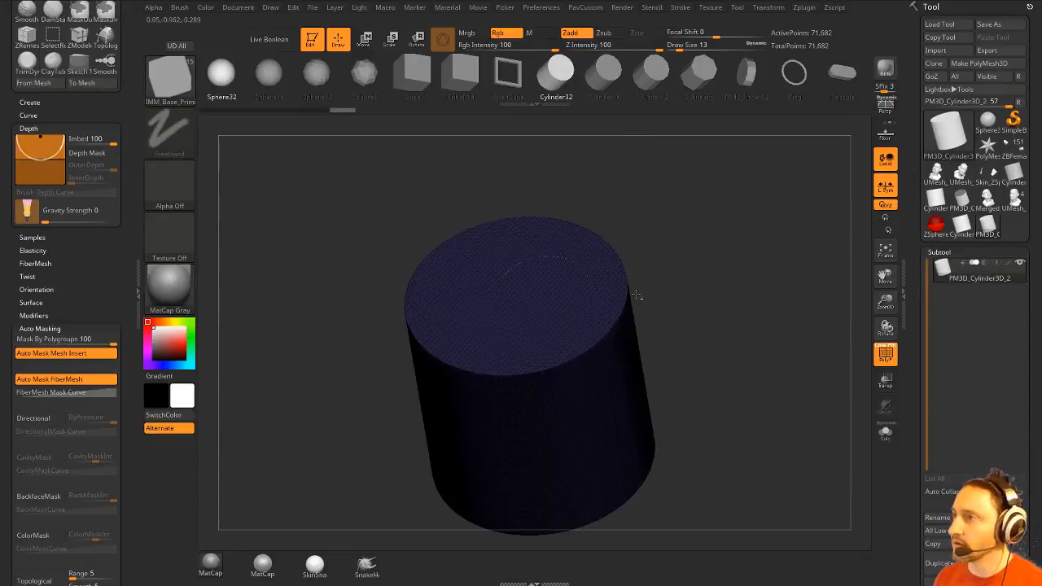
drag(737, 306, 745, 265)
Step: Shift the inserted cylinder upward so it protrudes from the top face, and clear the mask
key(w)
drag(549, 342, 552, 319)
ctrl+drag(804, 275, 770, 232)
key(q)
Step: Undo the last two changes
mouse_move(758, 268)
mouse_down()
mouse_move(793, 297)
mouse_move(805, 286)
mouse_move(800, 326)
mouse_move(751, 281)
mouse_up()
key(ctrl+z)
key(ctrl+z)
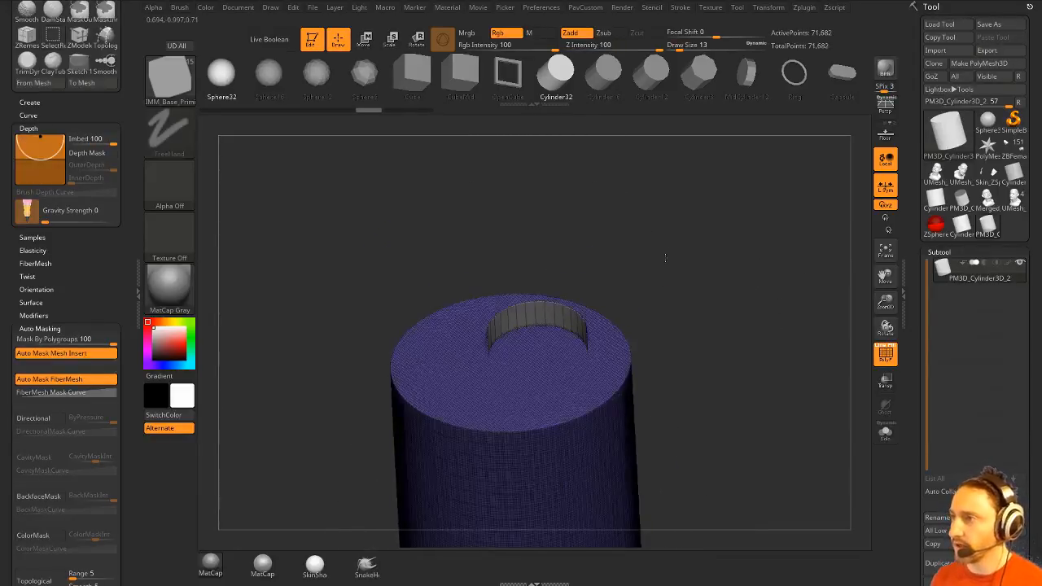
Step: Isolate the inserted small cylinder and split the hidden body into a separate subtool
drag(665, 258, 660, 234)
ctrl+shift+click(544, 300)
key(grave)
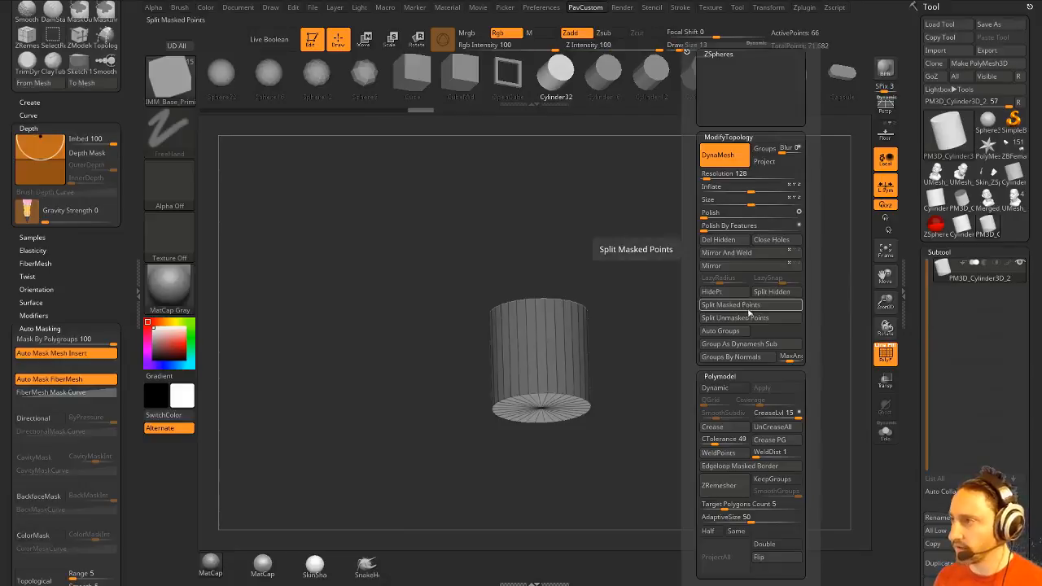
click(769, 295)
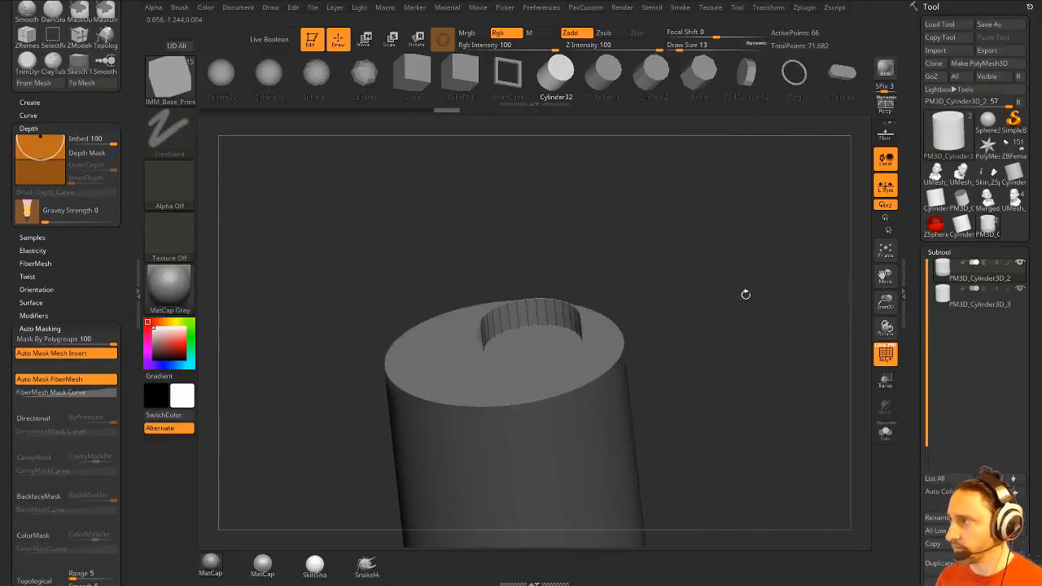
Step: Reorder the small cylinder's subtool below the body's subtool and flip its normals
click(979, 277)
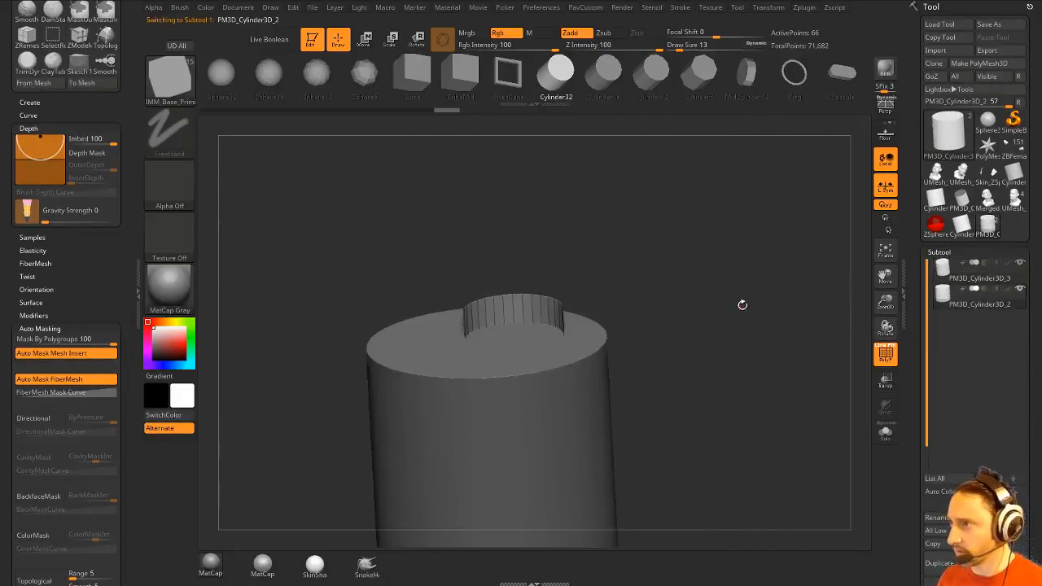
drag(742, 305, 762, 346)
key(grave)
click(784, 562)
drag(677, 344, 706, 318)
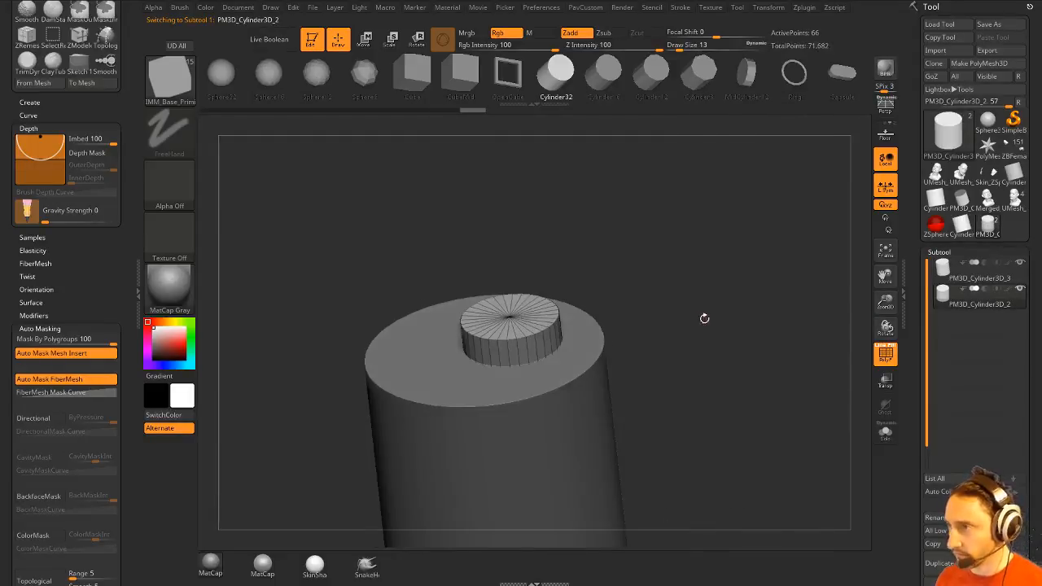
Step: Assign polygroups to the small cylinder with Groups By Normals
key(grave)
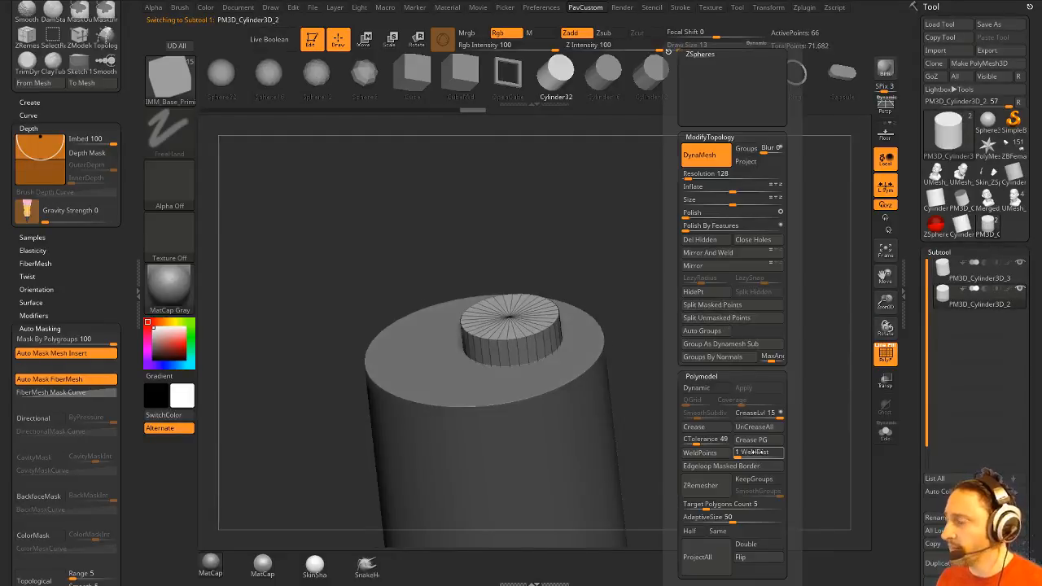
click(732, 361)
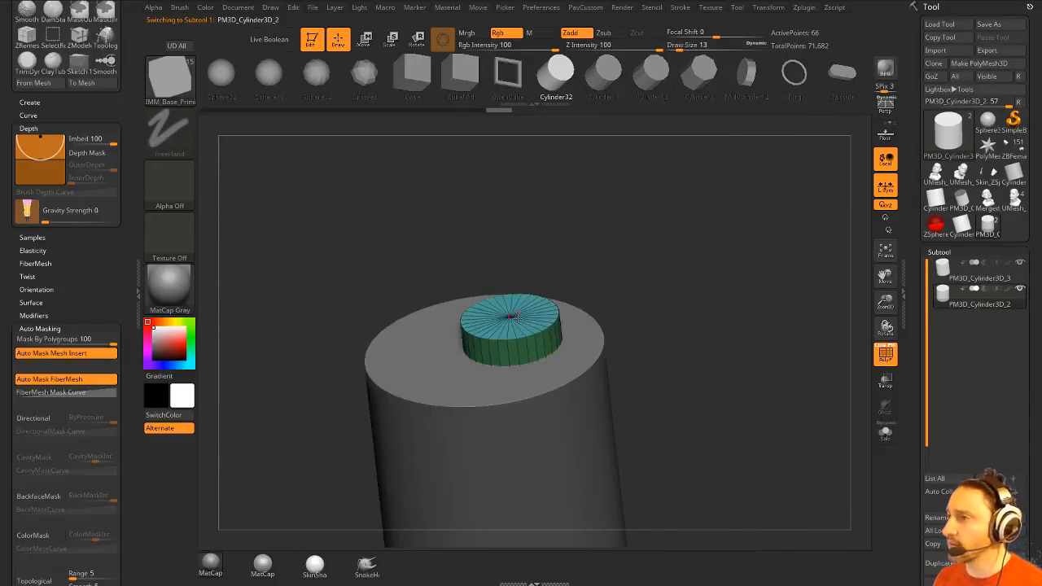
drag(662, 282, 711, 303)
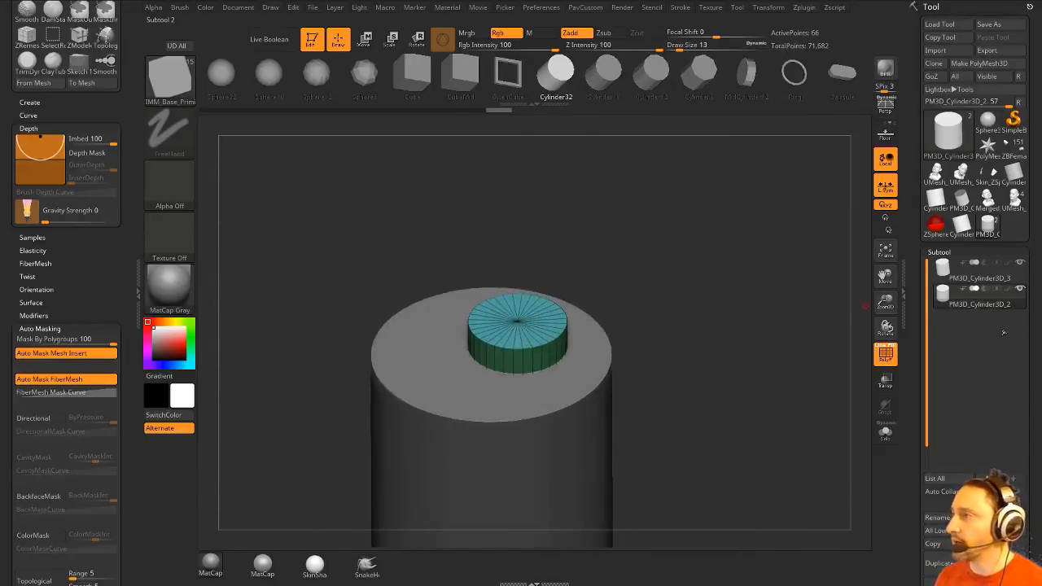
Step: Merge the body subtool down with the small cylinder into one subtool
click(979, 282)
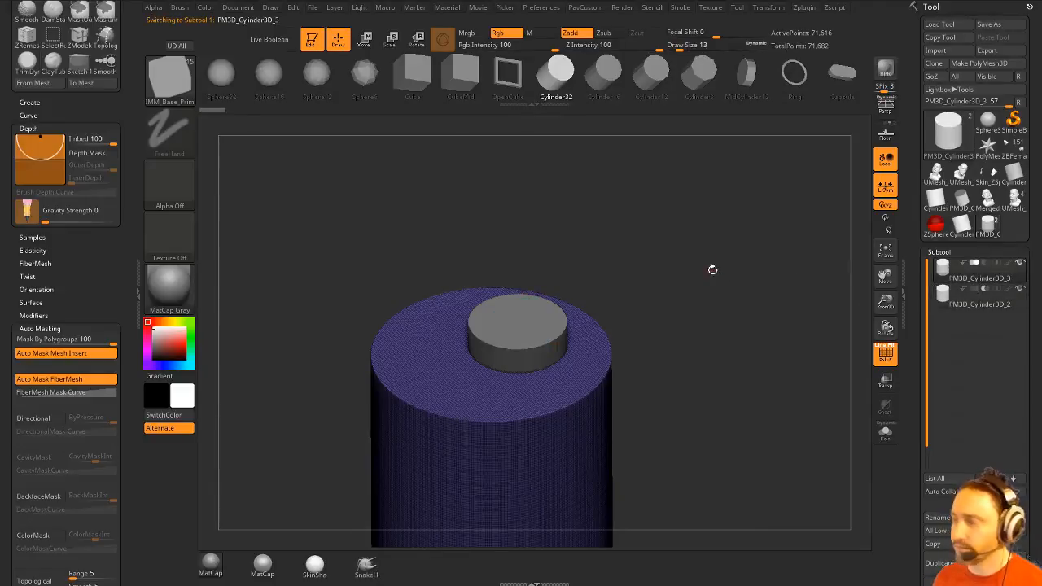
key(ctrl+m)
click(744, 313)
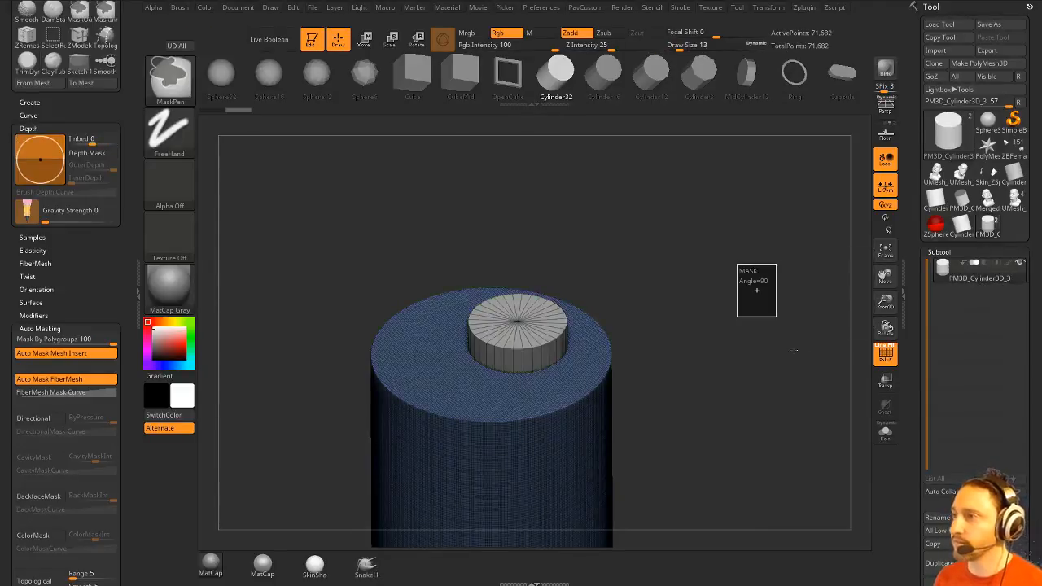
mouse_move(728, 293)
mouse_down()
mouse_move(640, 393)
mouse_move(623, 396)
mouse_move(722, 318)
mouse_up()
key(ctrl+z)
Step: Isolate the small cylinder as a single polygroup and split the hidden body into a separate subtool
ctrl+shift+click(551, 343)
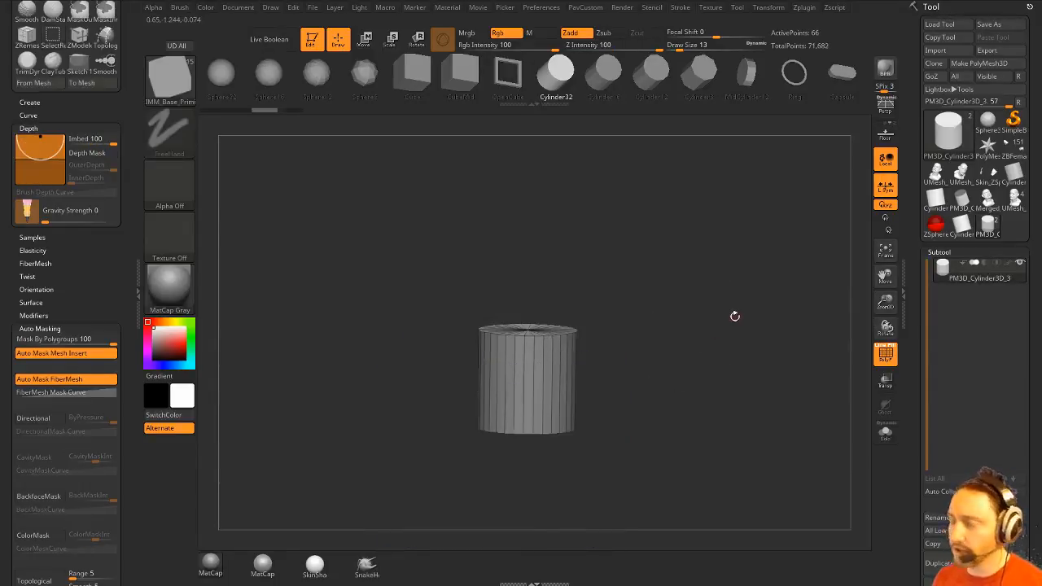
key(ctrl+w)
key(2)
click(753, 291)
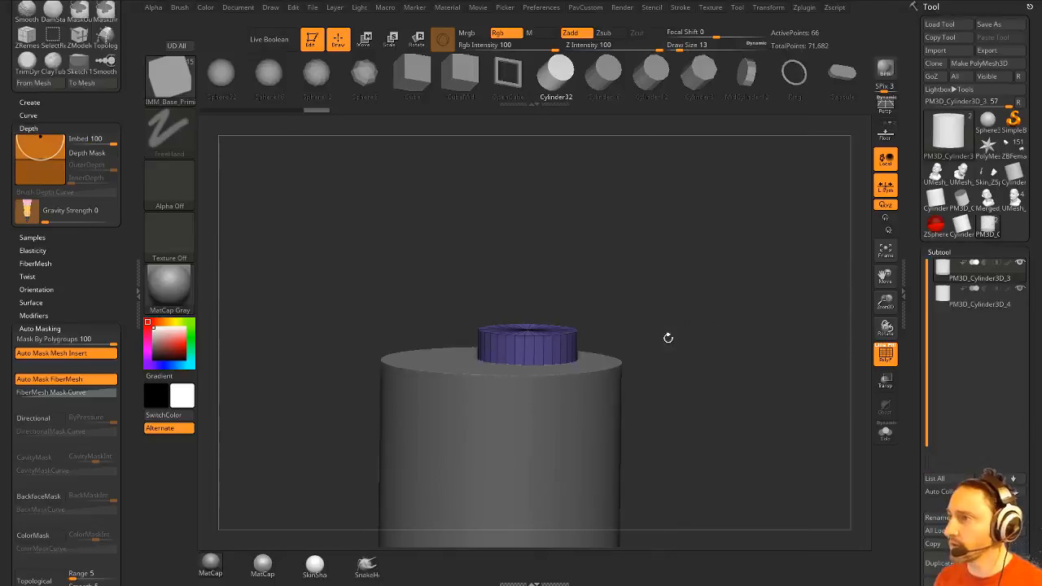
Step: Group the small cylinder by normals and preview it with Live Boolean as a subtraction from the body above it
key(2)
click(733, 356)
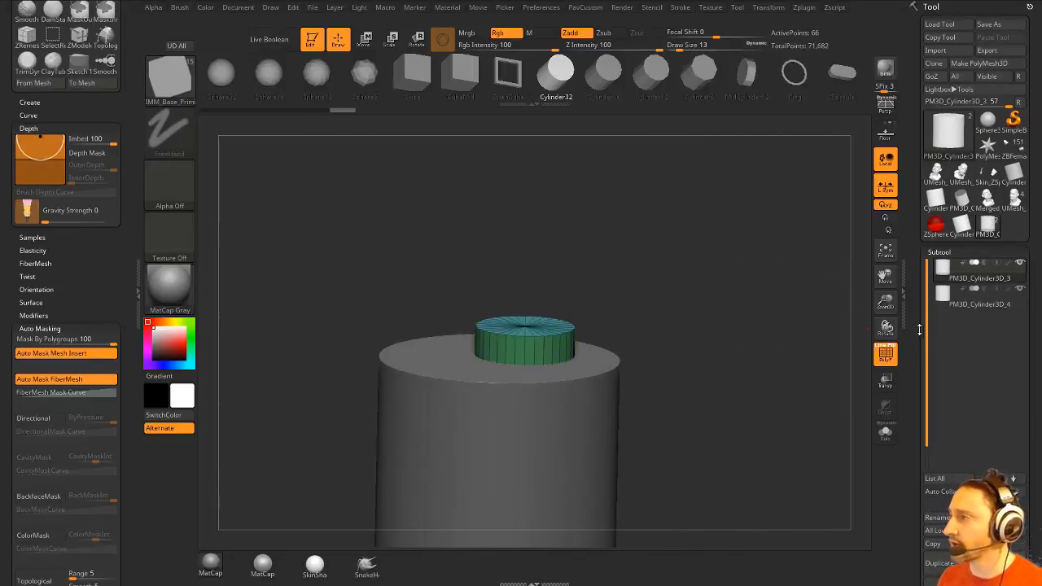
click(289, 45)
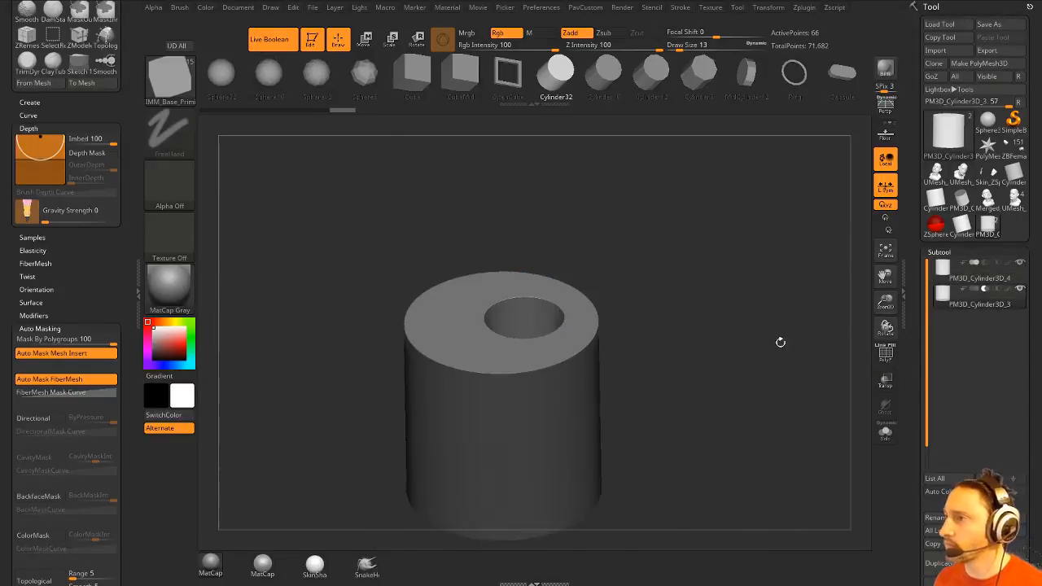
mouse_move(779, 342)
mouse_down()
mouse_move(784, 379)
mouse_move(791, 334)
mouse_up()
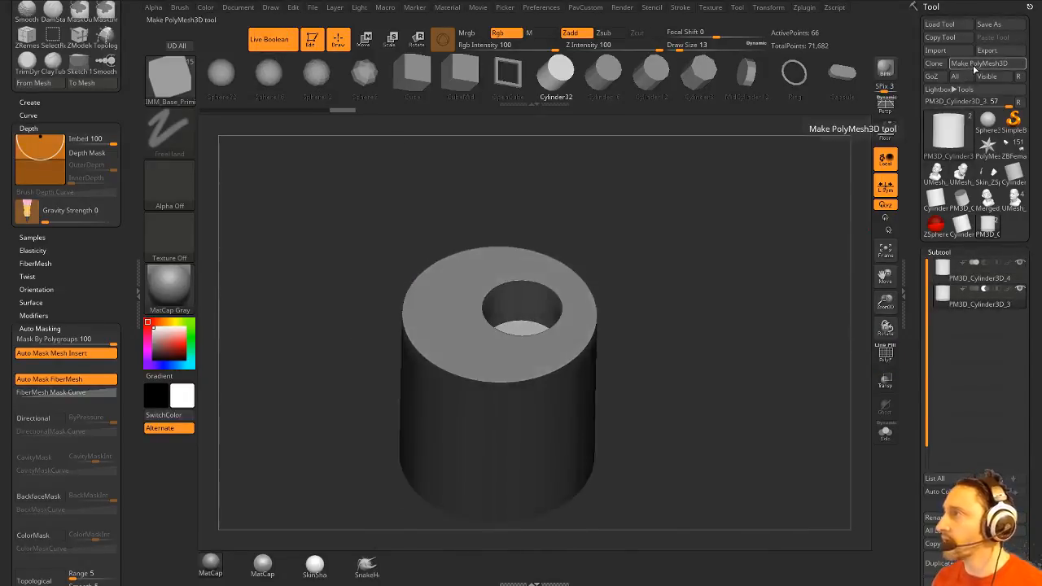
Step: Make a boolean mesh from the two subtools and load the resulting UMesh tool with Polyframe shown
drag(915, 362, 915, 354)
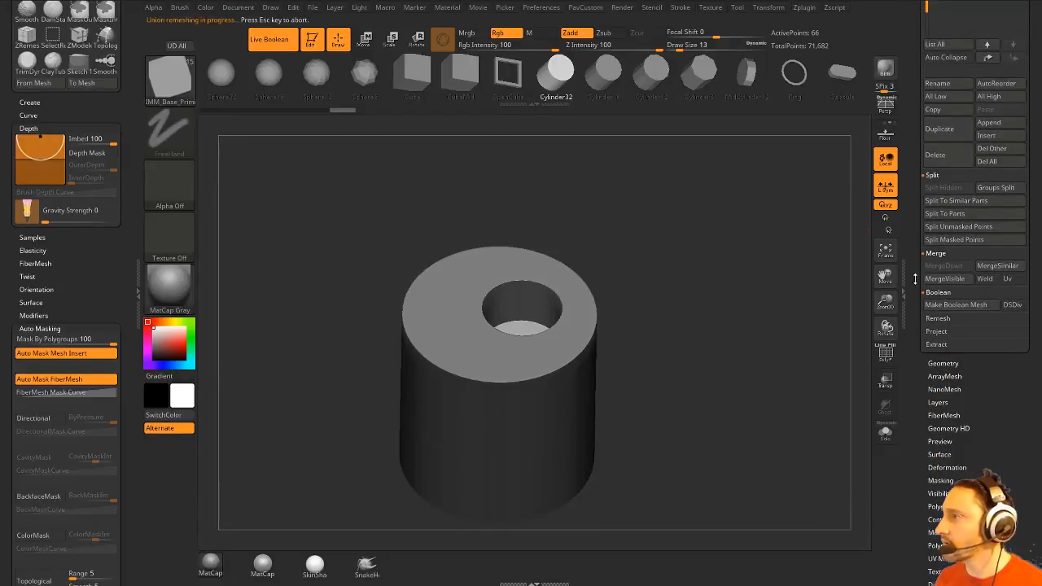
drag(915, 280, 915, 354)
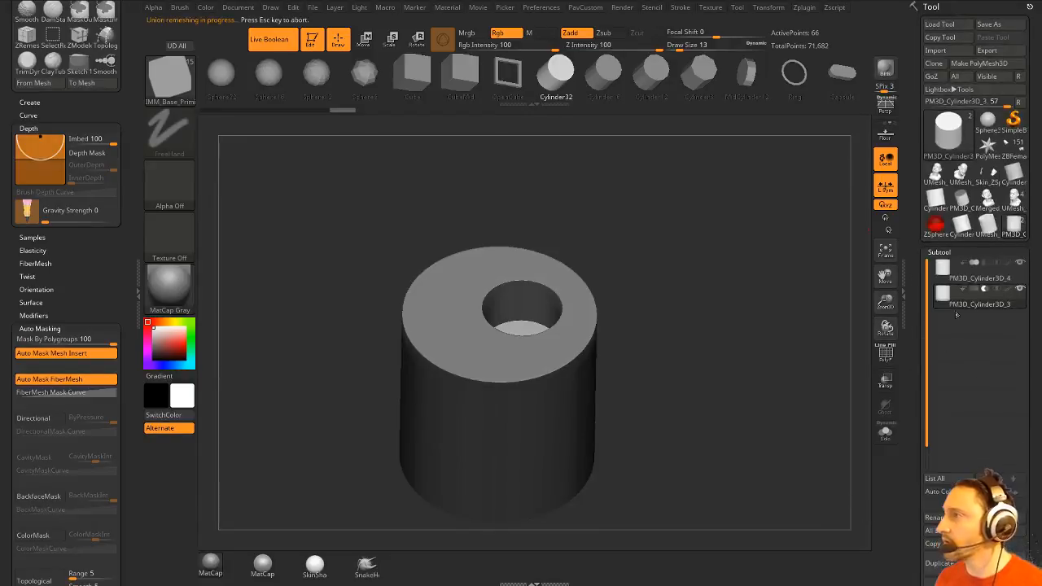
click(987, 226)
key(shift+f)
drag(847, 357, 788, 323)
Step: Convert the boolean mesh with DynaMesh at resolution 128 and set the draw size to 77
key(1)
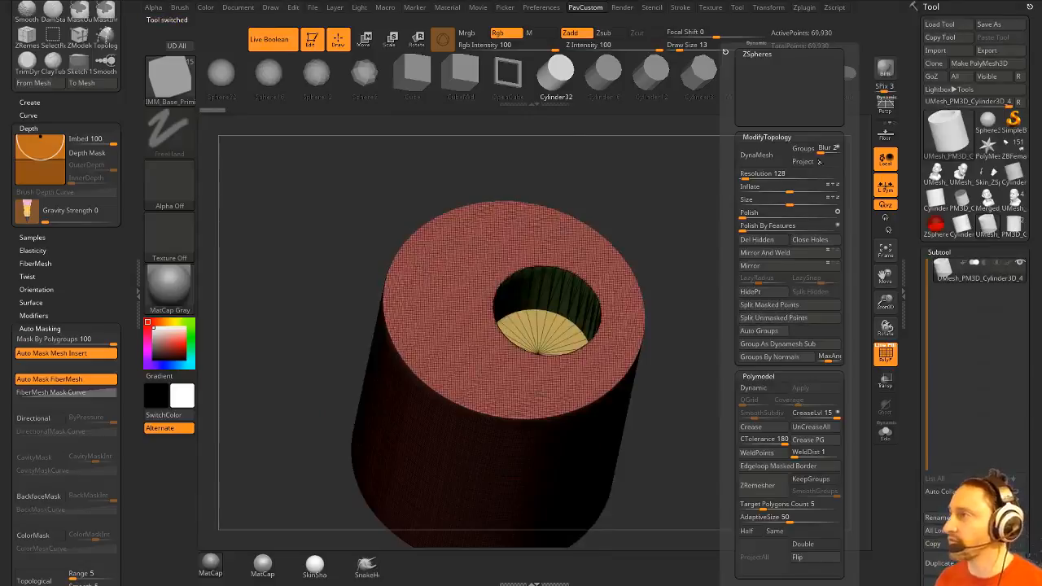
click(756, 154)
mouse_move(703, 321)
mouse_down()
mouse_move(725, 332)
mouse_move(768, 298)
mouse_move(741, 323)
mouse_move(723, 322)
mouse_up()
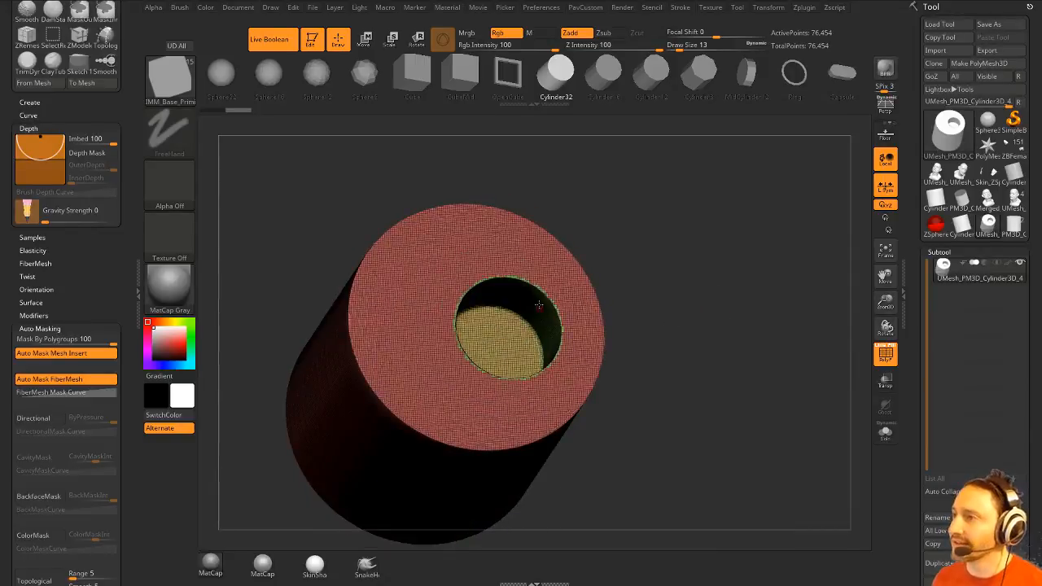
drag(915, 379, 914, 323)
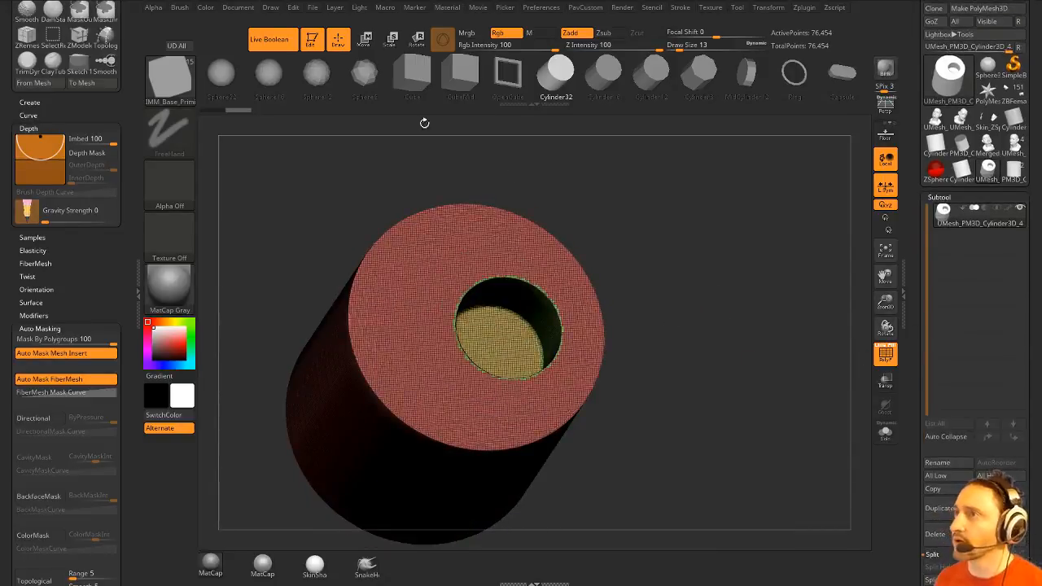
mouse_move(660, 236)
shift+mouse_down()
mouse_move(714, 225)
mouse_move(710, 277)
mouse_move(685, 279)
shift+mouse_up()
key(s)
drag(737, 256, 725, 258)
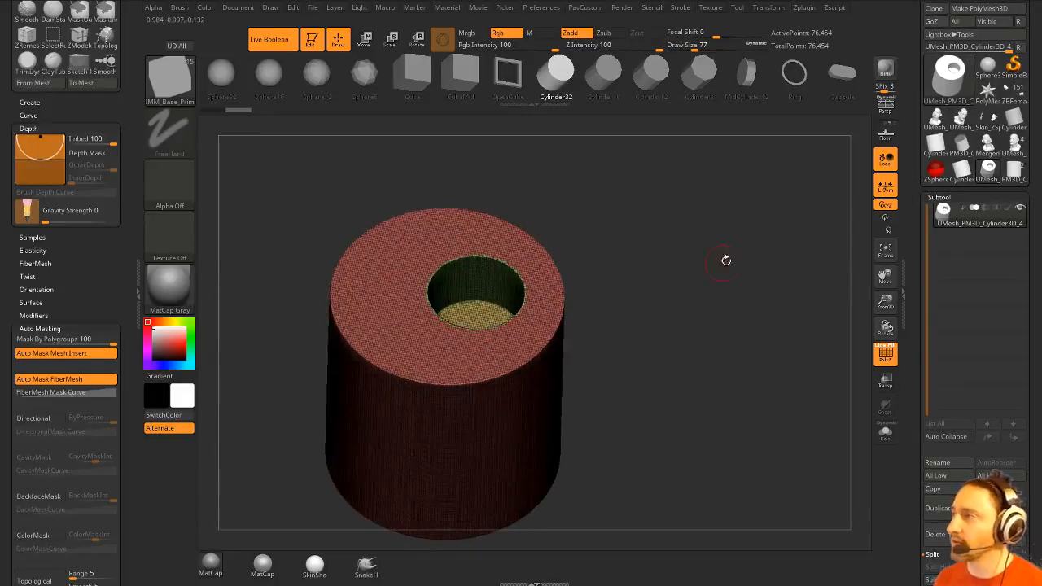
Step: Return to the tool holding the two source cylinders and select its PM3D_Cylinder3D_4 subtool with Polyframe hidden
click(1013, 170)
mouse_move(725, 307)
mouse_down()
mouse_move(743, 283)
mouse_move(734, 298)
mouse_up()
click(967, 220)
click(885, 358)
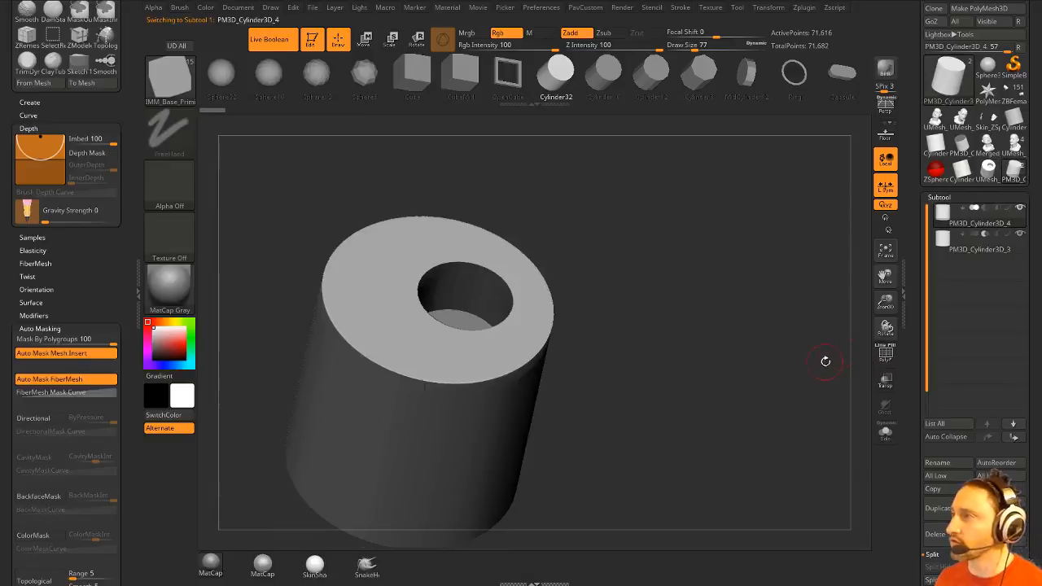
Step: Revert the PM3D_Cylinder3D_3 subtool to the full-size cylinder and turn off Live Boolean
key(Down)
alt+drag(656, 257, 742, 214)
click(272, 40)
drag(762, 263, 753, 266)
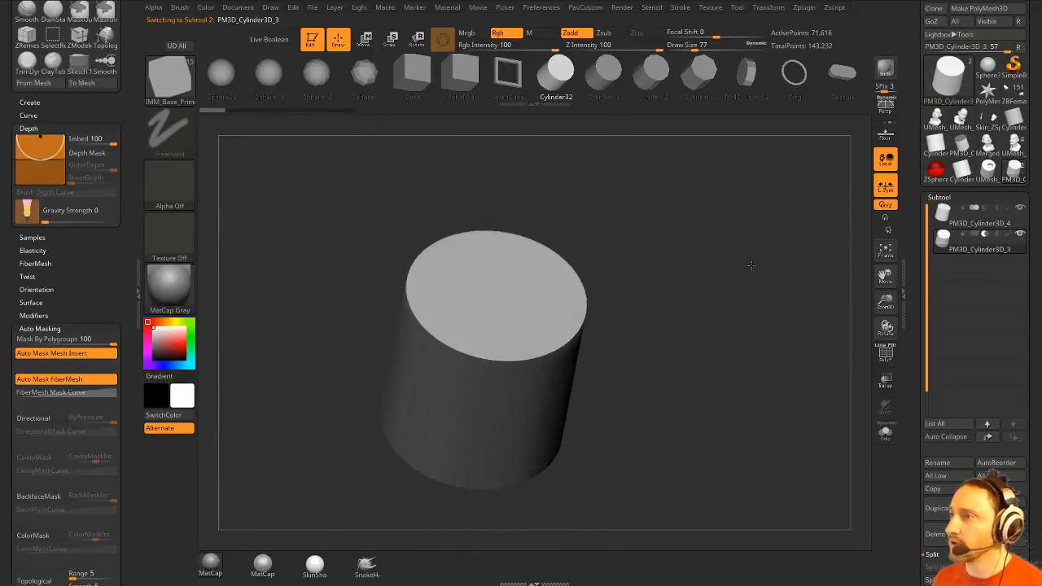
Step: Show Polyframe and assign polygroups to the full-size PM3D_Cylinder3D_3 with Groups By Normals
click(886, 355)
drag(792, 319, 802, 318)
key(3)
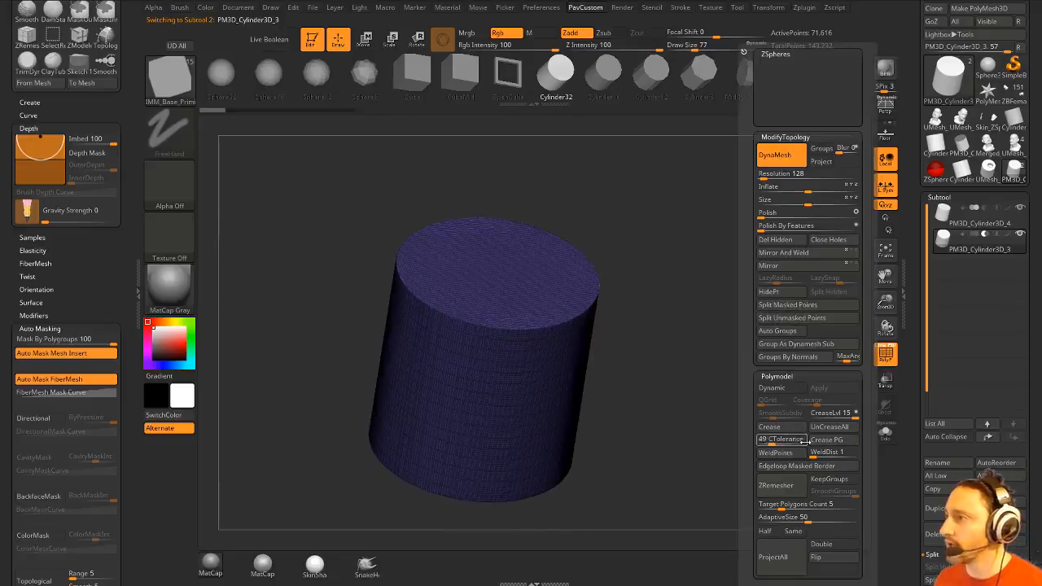
click(796, 362)
Step: Delete the PM3D_Cylinder3D_4 subtool
drag(733, 342, 876, 315)
click(973, 228)
click(934, 533)
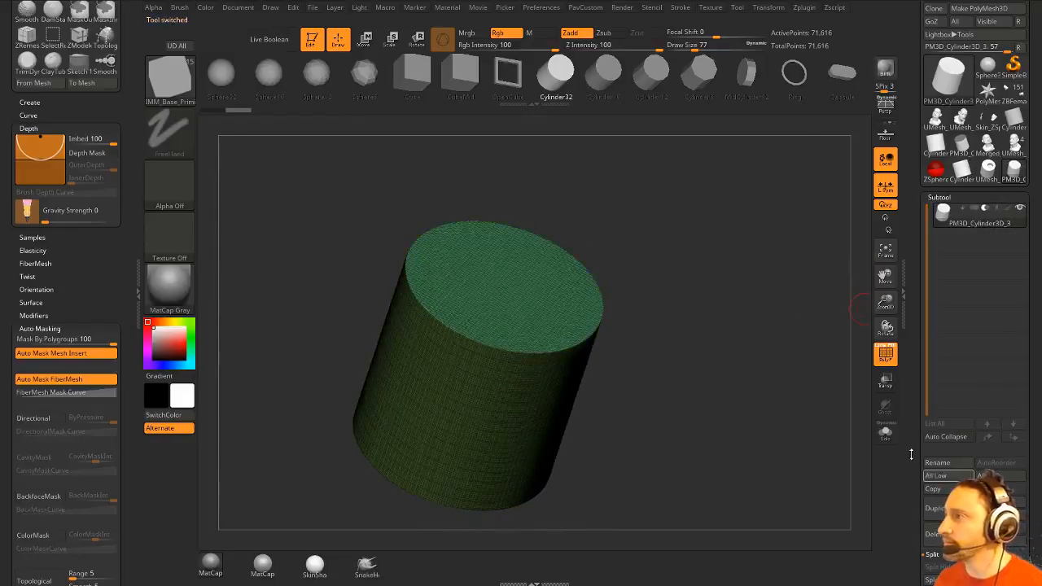
Step: Insert a small Cylinder32 off-centre on the top face and split the masked body into a separate subtool
drag(739, 286, 707, 279)
key(m)
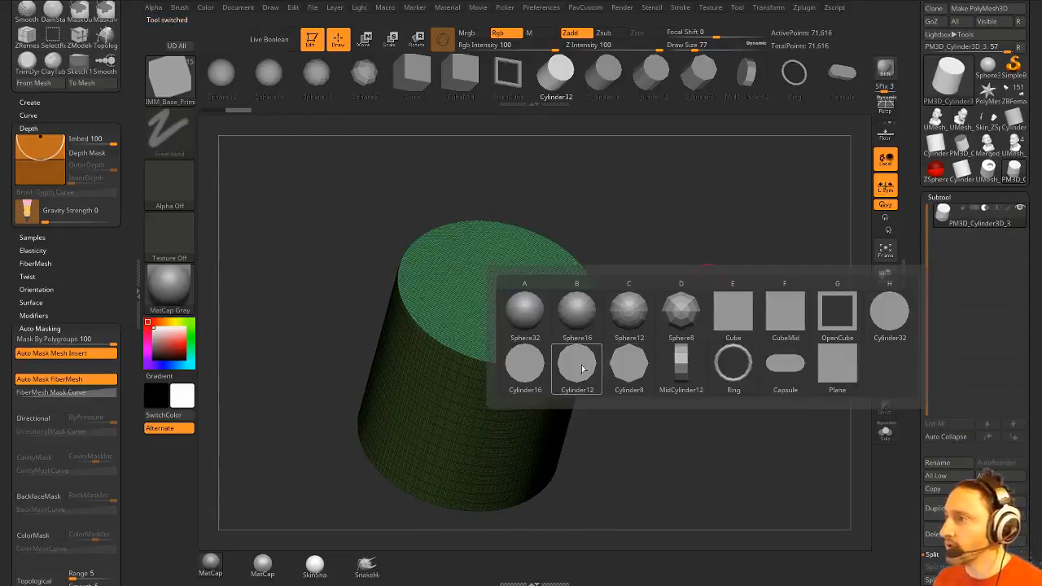
click(892, 322)
drag(531, 294, 570, 302)
drag(660, 303, 735, 263)
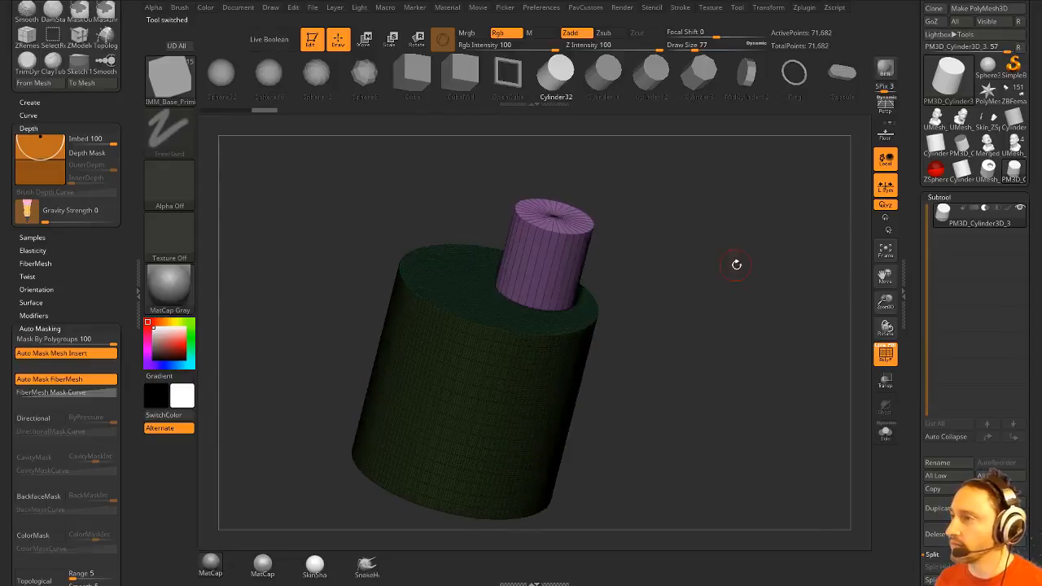
key(2)
click(757, 304)
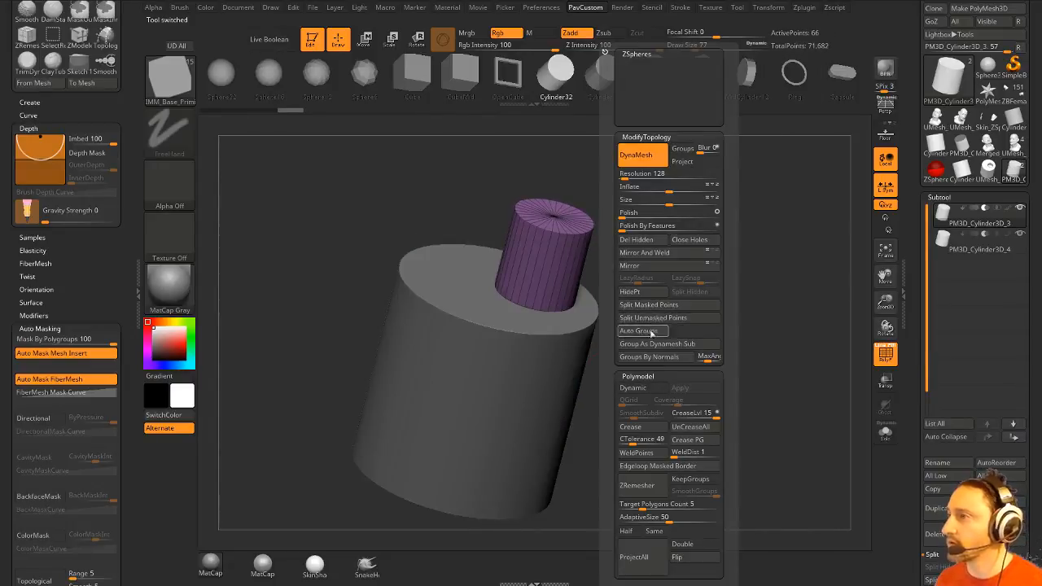
Step: Turn on dynamic subdivision for the small cylinder and group its faces by normals
click(641, 388)
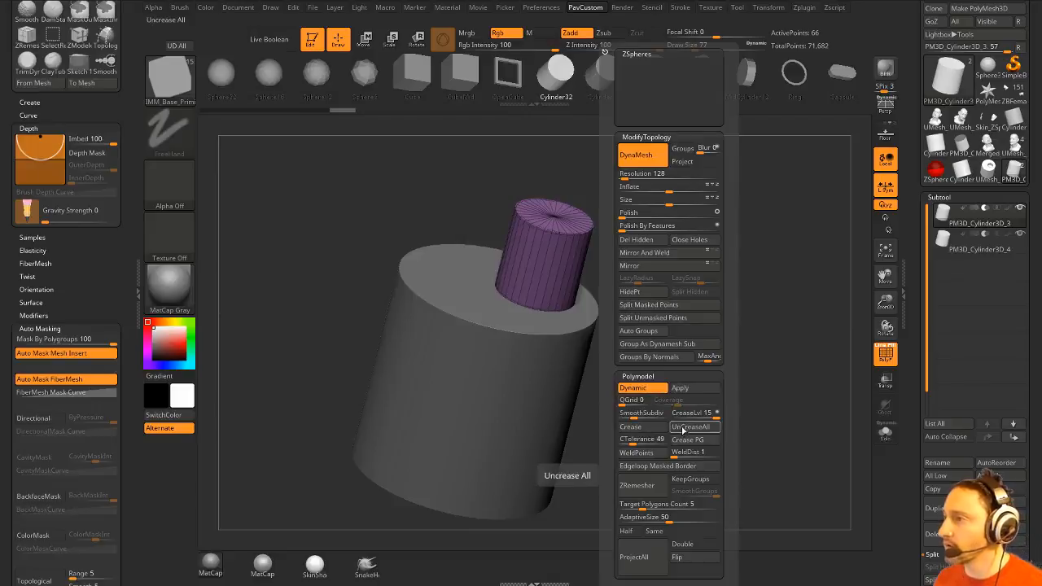
click(649, 356)
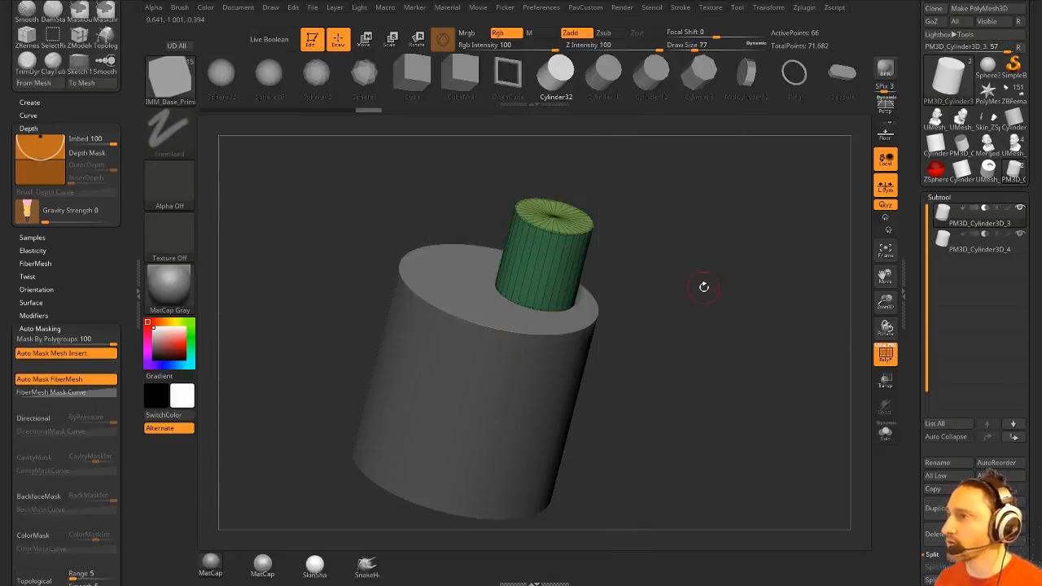
Step: Move the small cylinder down along its axis so that it sinks partly into the body
key(w)
drag(551, 238, 540, 277)
key(q)
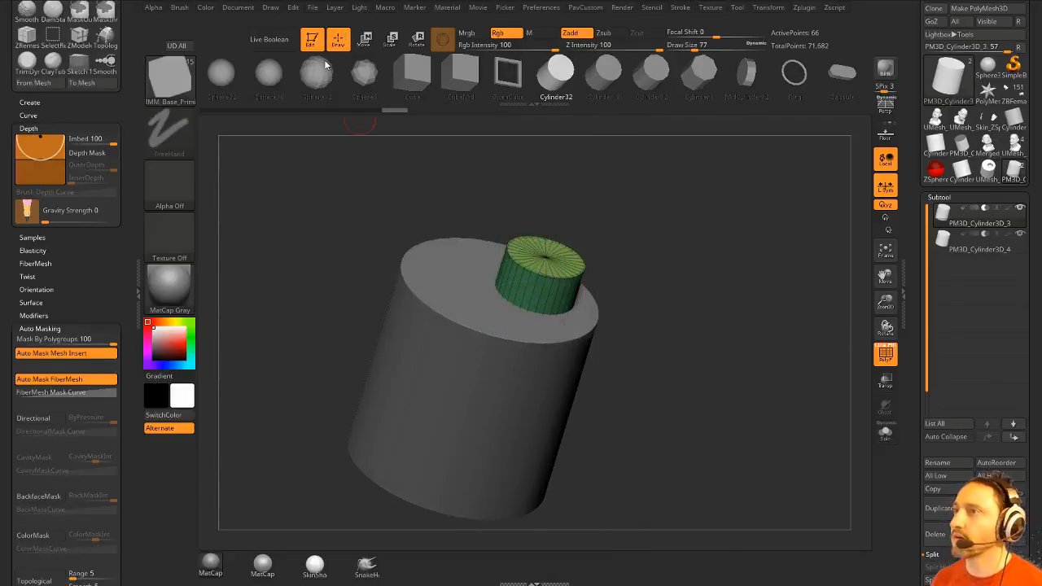
Step: Turn on Live Boolean and move the small cylinder's subtool below the body's subtool
click(270, 39)
click(1013, 438)
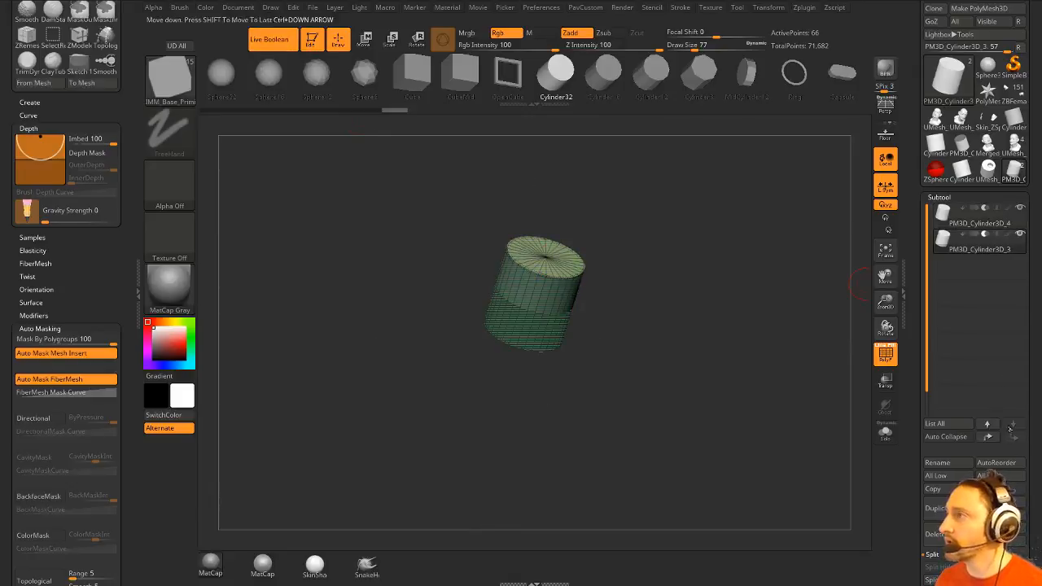
drag(784, 277, 771, 294)
Step: Make a Boolean mesh from the two subtools and switch to the resulting tool
scroll(921, 290, down, 5)
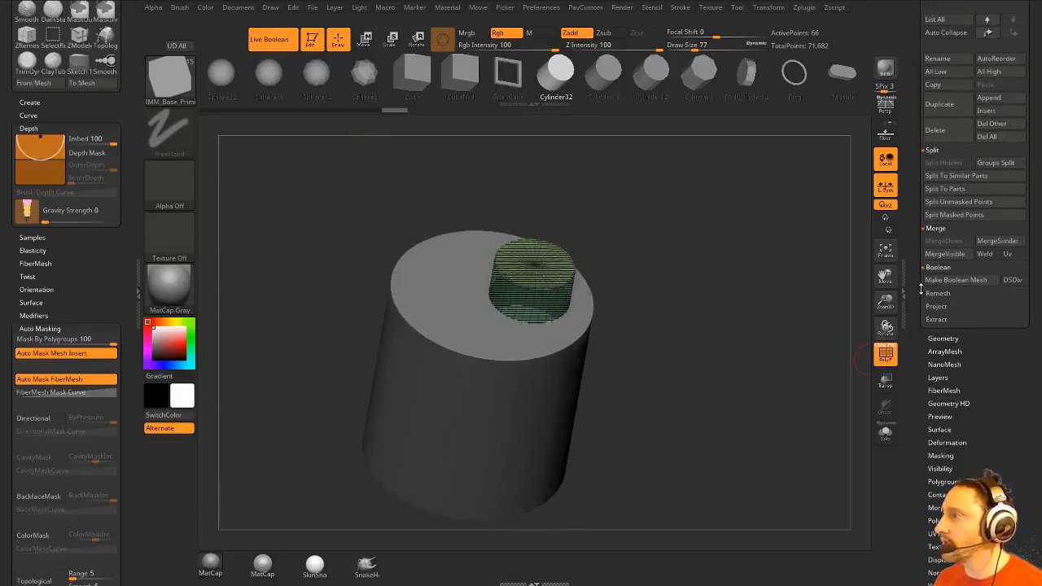
click(970, 283)
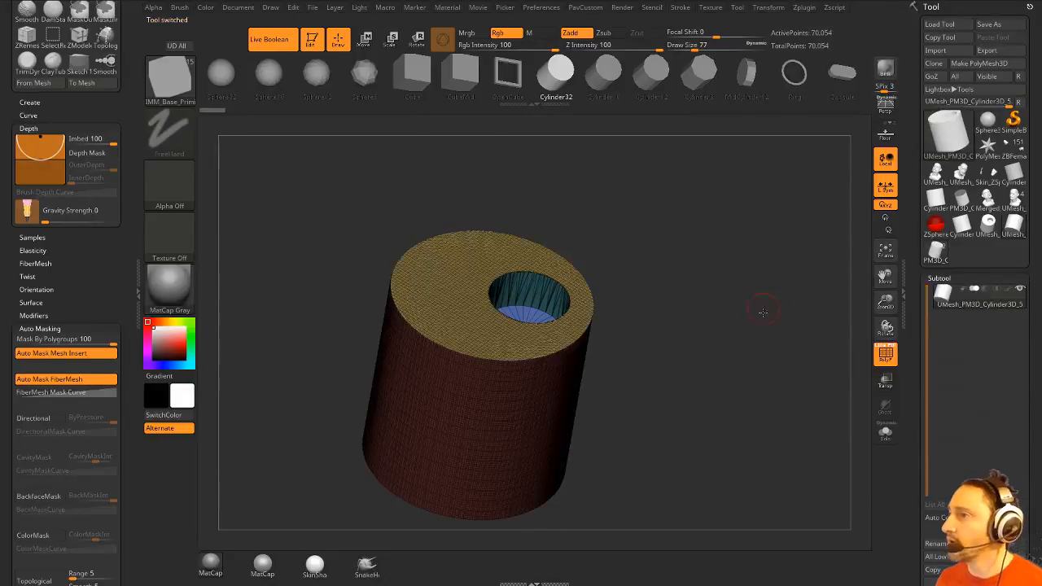
drag(759, 296, 764, 321)
Step: DynaMesh the drilled cylinder at a resolution of 288
key(grave)
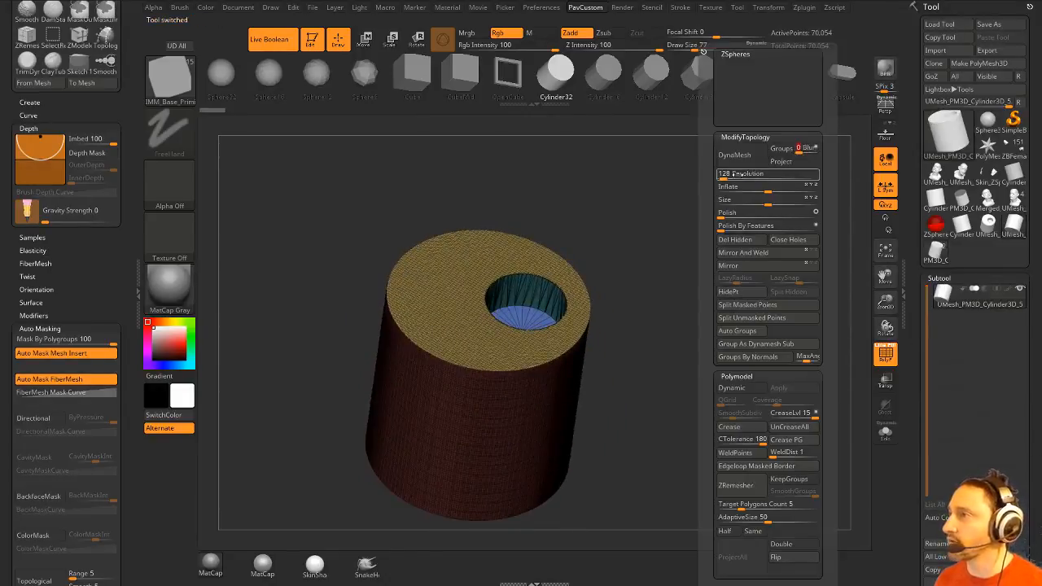
click(724, 178)
text(256)
click(742, 155)
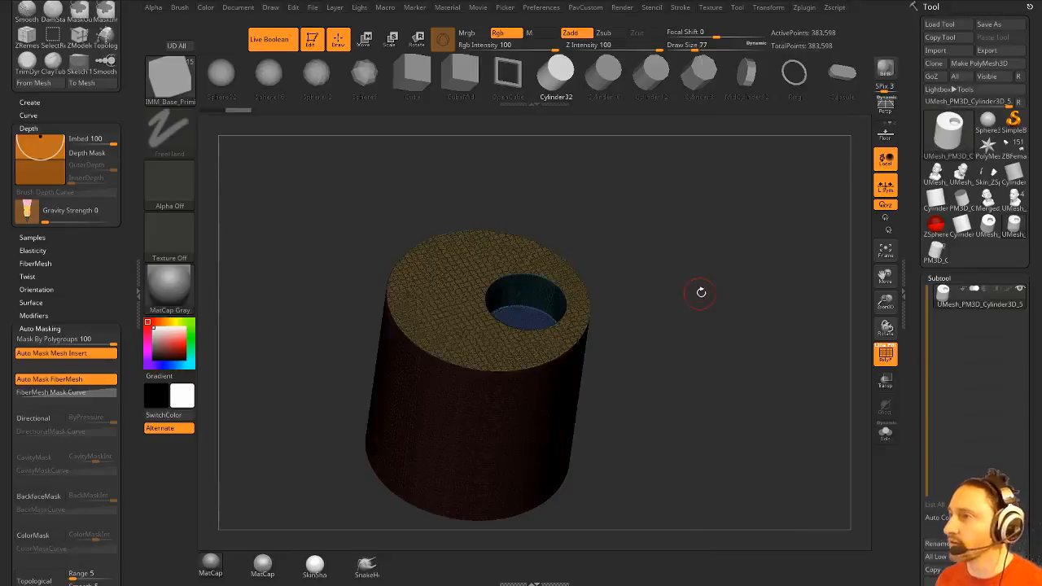
Step: Switch to the Standard brush with a draw size of 51
drag(701, 292, 688, 343)
key(b)
key(s)
key(t)
key(s)
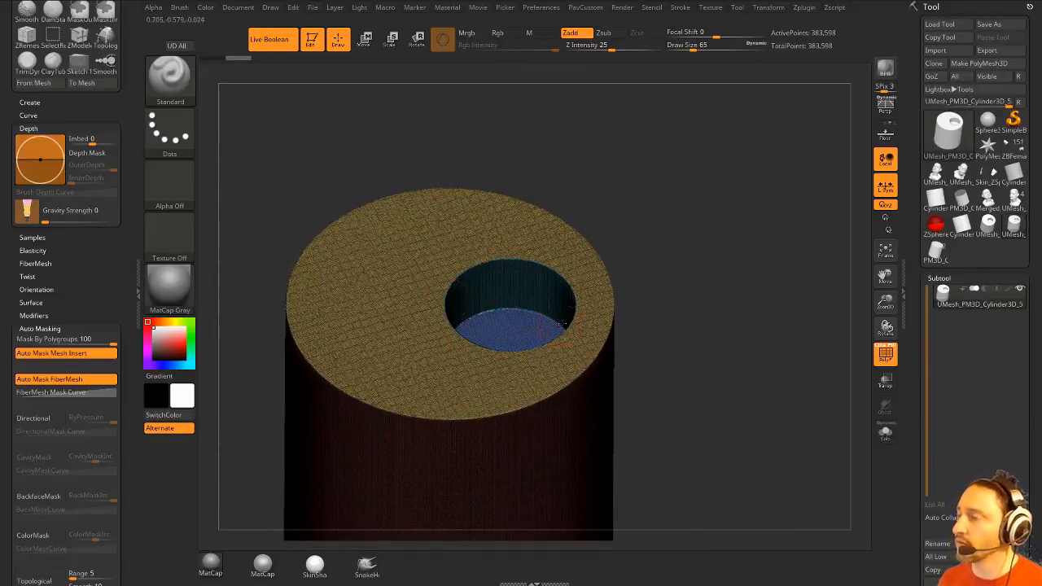
Step: Run the Polish PolyGroup Border macro on the drilled cylinder
click(385, 8)
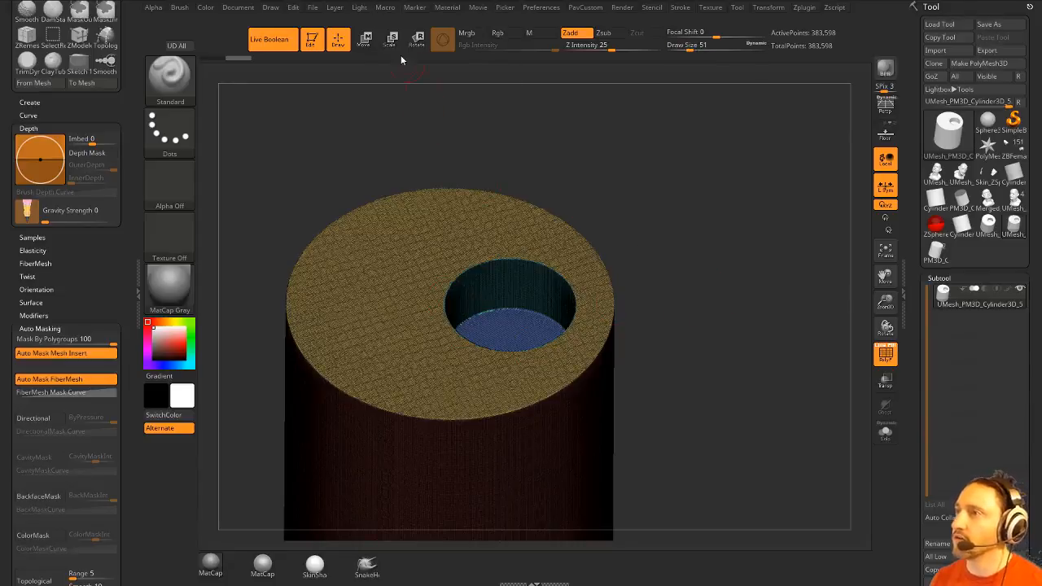
click(385, 7)
click(407, 62)
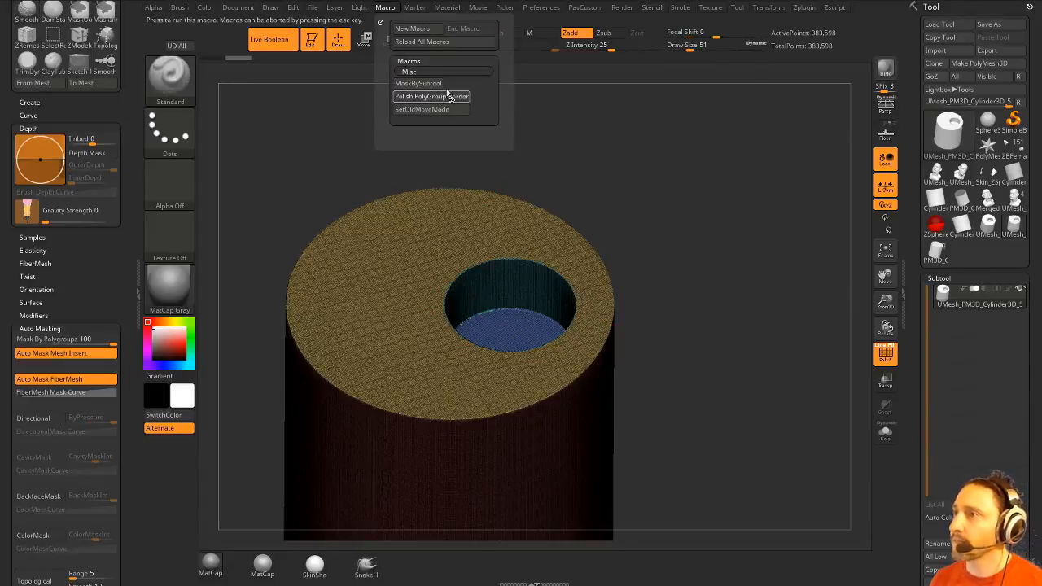
click(449, 97)
Step: Hide the wireframe lines and mask the polygroup borders by feature, with Border off and only Groups on
scroll(936, 267, down, 10)
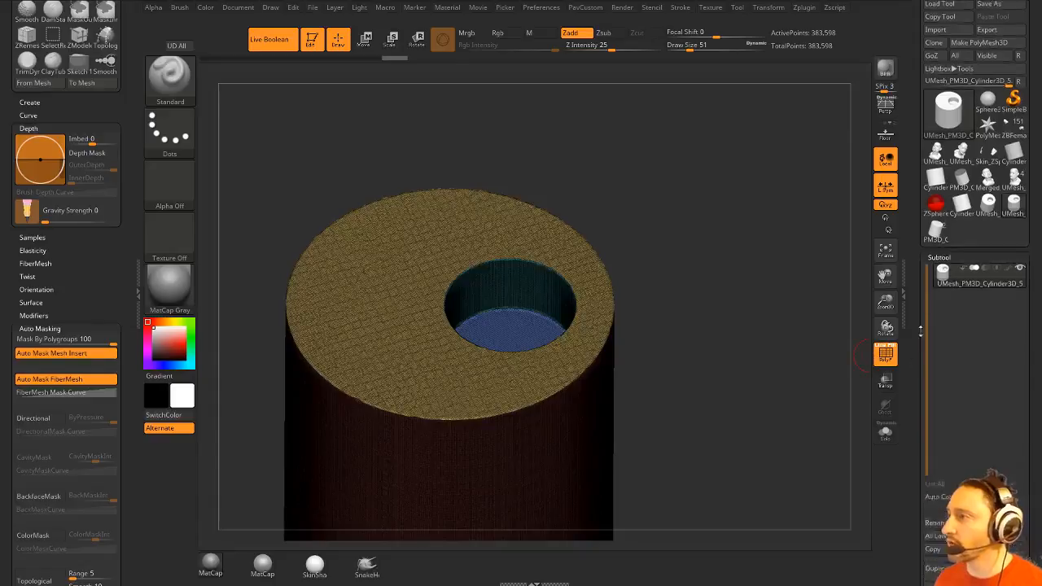
click(886, 356)
click(944, 175)
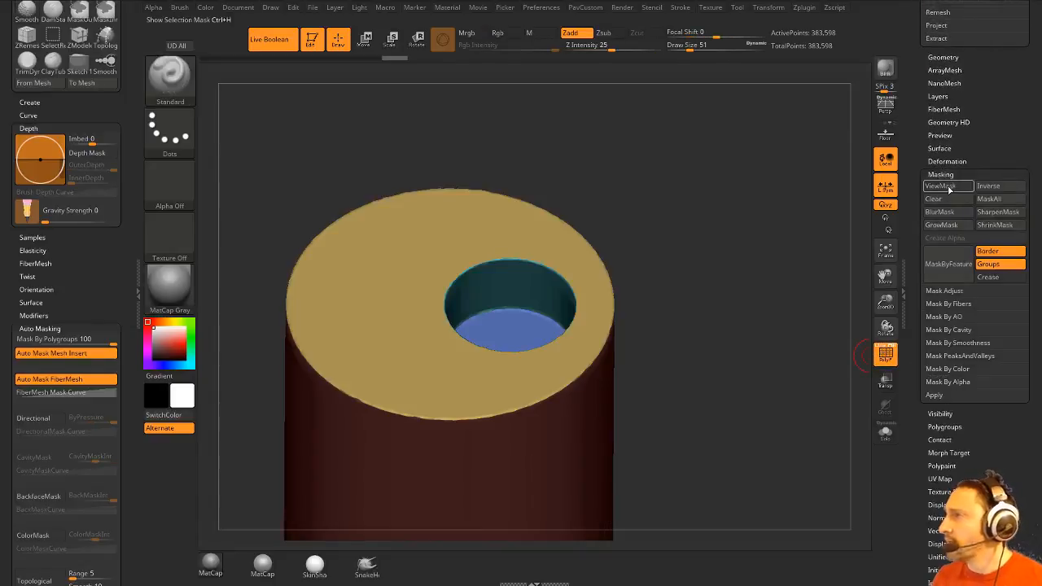
click(989, 277)
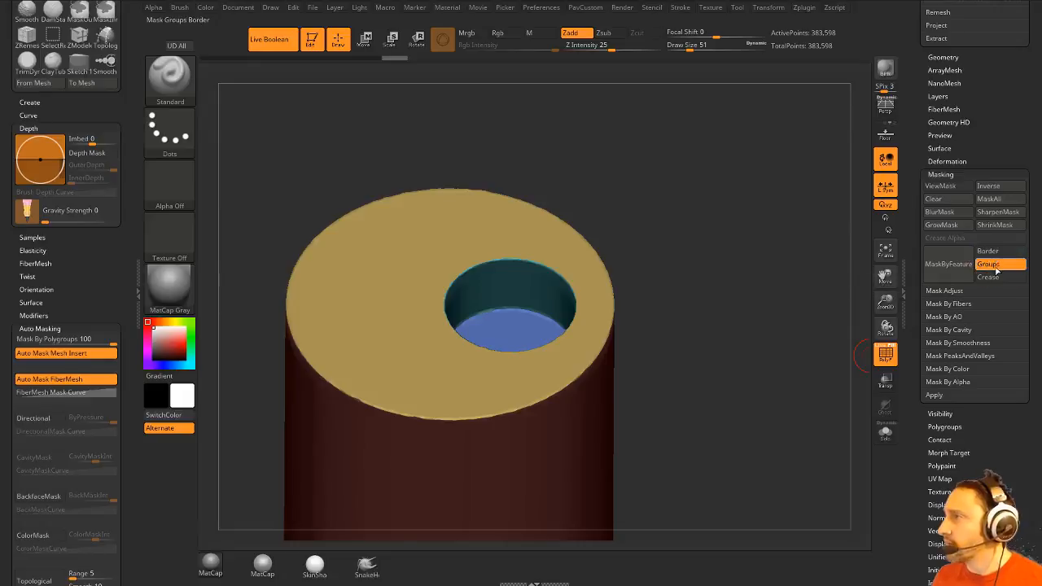
click(959, 275)
Step: Grow the polygroup border mask and invert it so that only the border bands stay unmasked
drag(741, 304, 855, 292)
ctrl+click(786, 289)
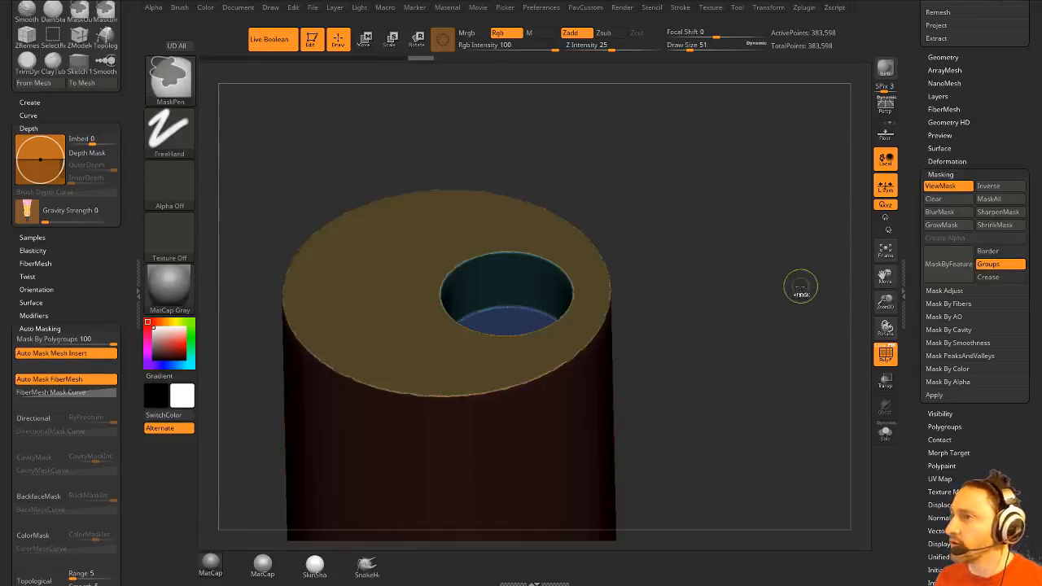
ctrl+click(792, 262)
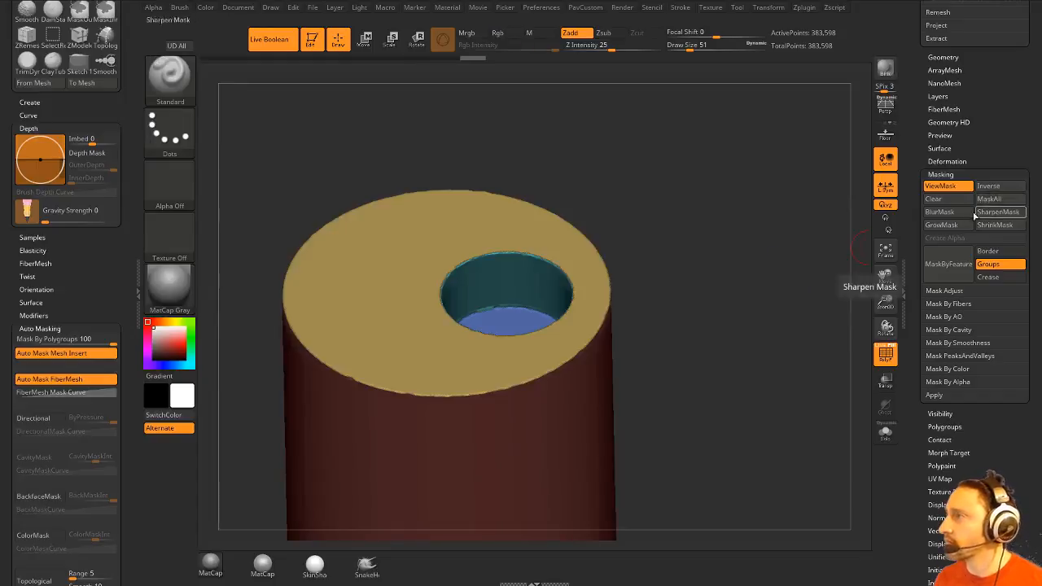
click(953, 226)
ctrl+click(765, 300)
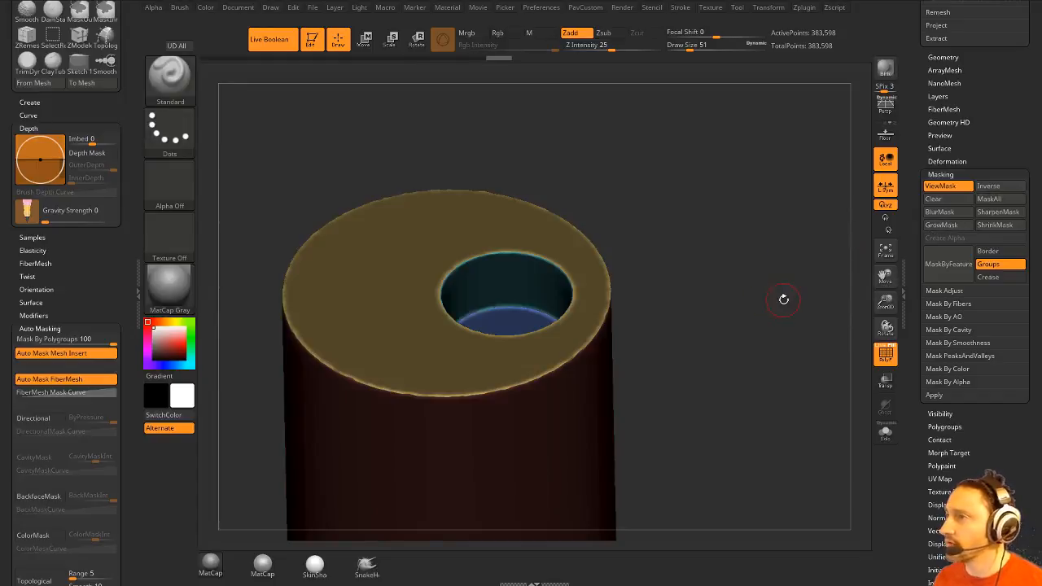
Step: Apply Polish By Features to the unmasked borders and hide the mask display
key(grave)
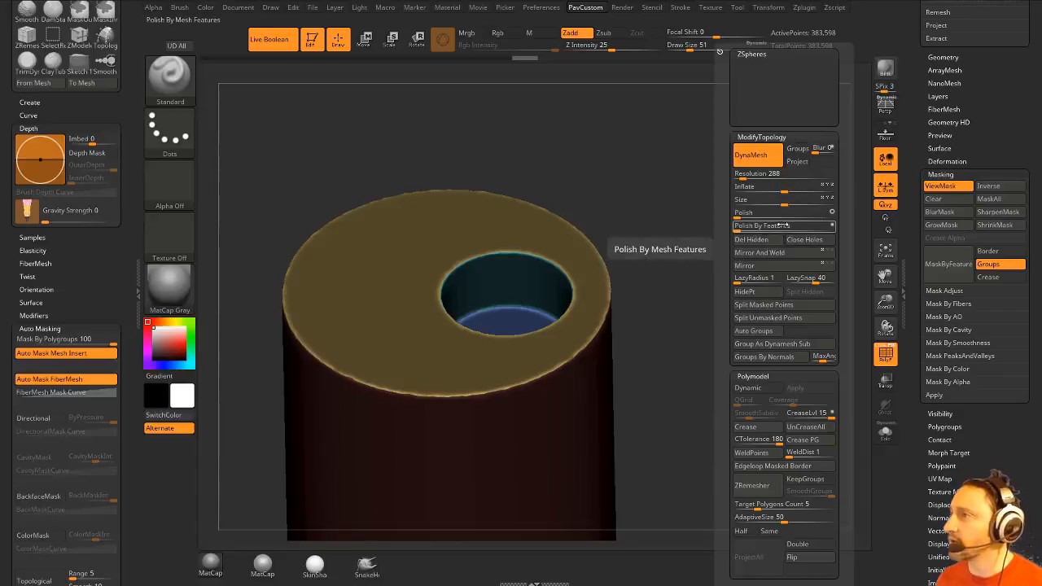
click(741, 226)
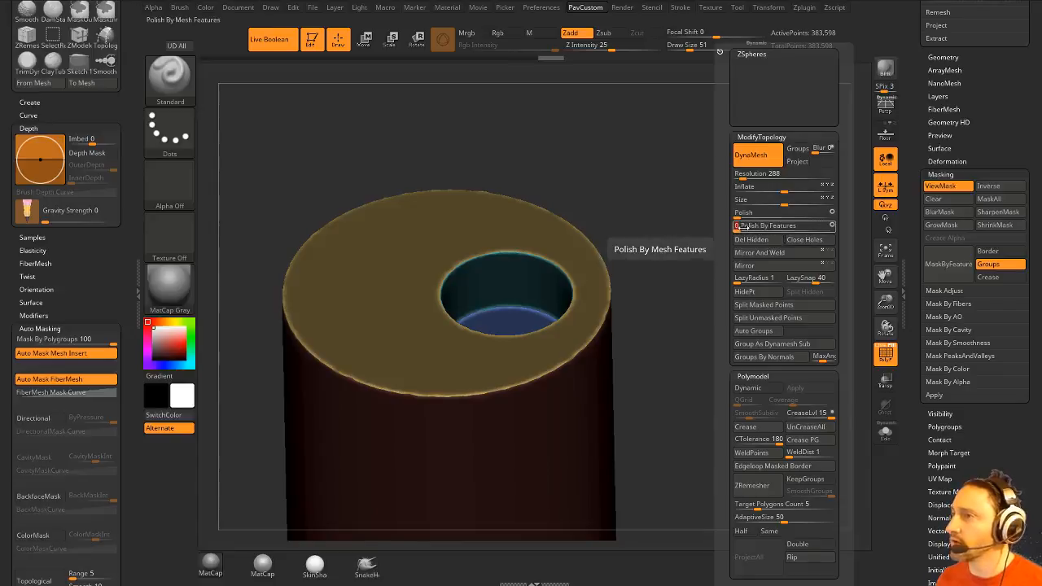
key(ctrl+h)
mouse_move(772, 325)
mouse_down()
mouse_move(791, 336)
mouse_move(783, 339)
mouse_up()
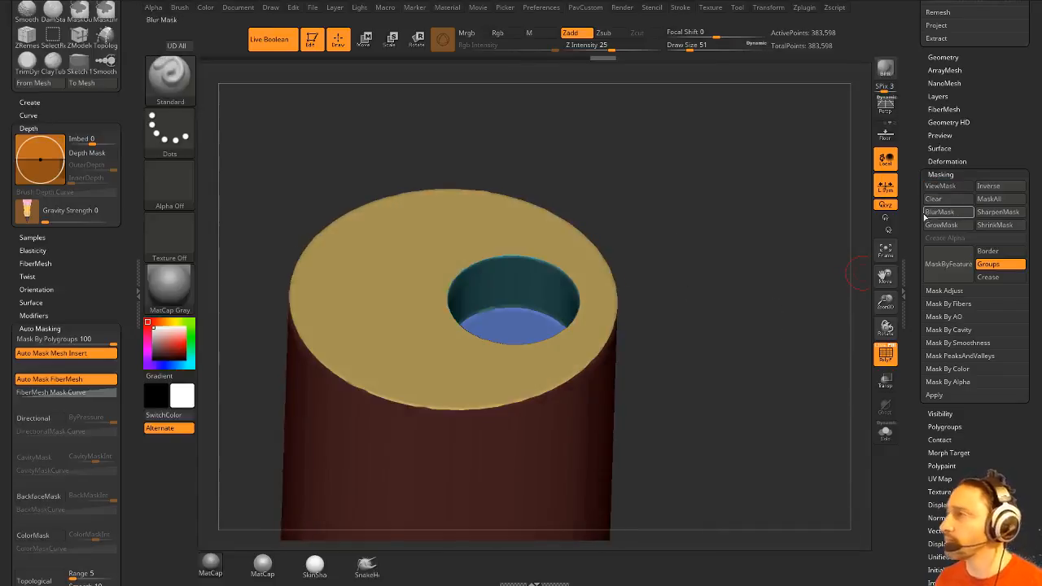
Step: Open the ZRemesher settings, enable KeepGroups and set SmoothGroups to 1
click(941, 174)
click(947, 161)
drag(918, 73, 920, 269)
mouse_move(916, 159)
mouse_down()
mouse_move(917, 286)
mouse_move(917, 149)
mouse_up()
shift+click(933, 302)
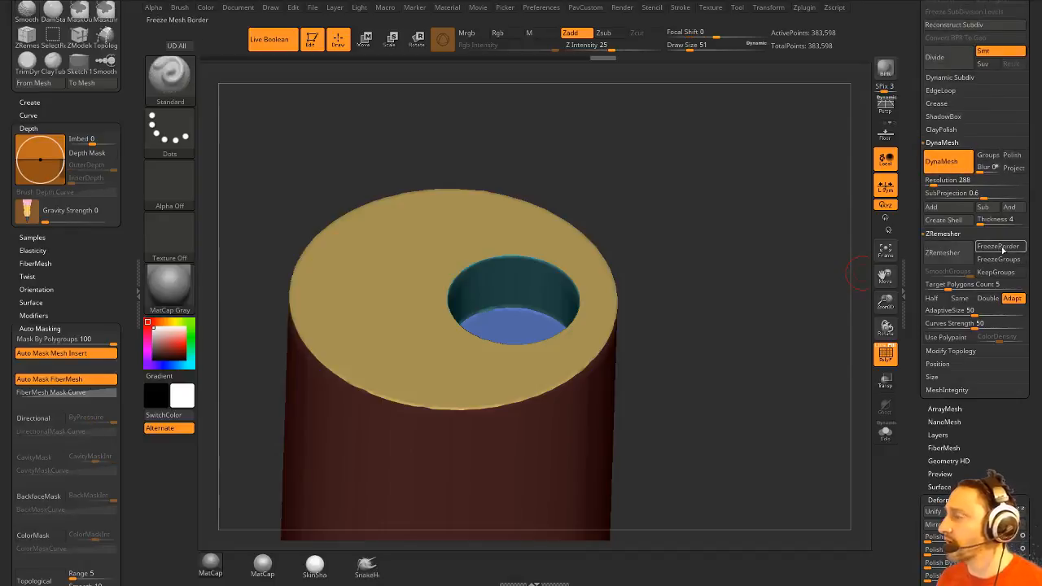
click(997, 272)
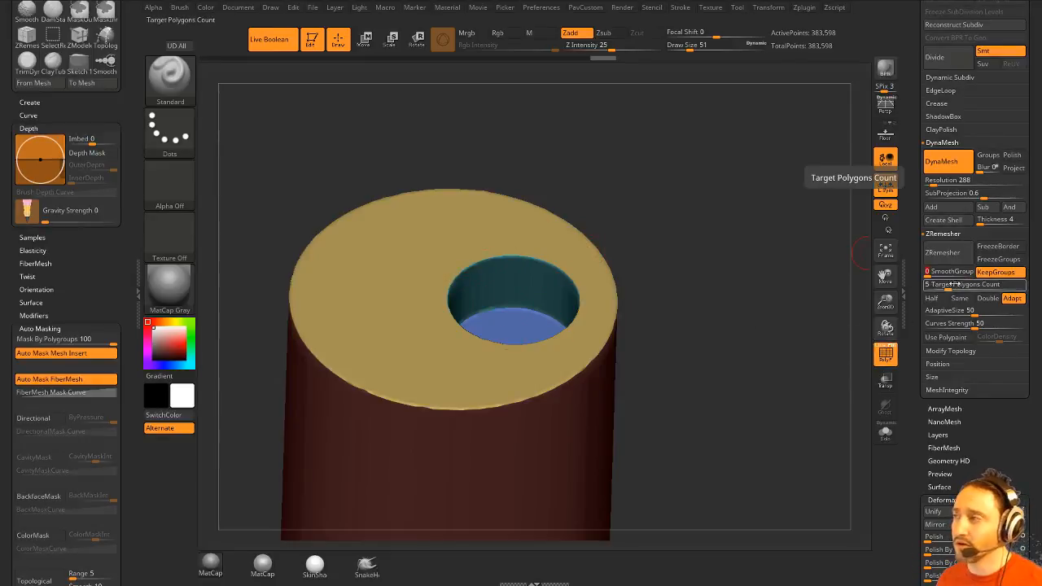
drag(947, 276, 975, 276)
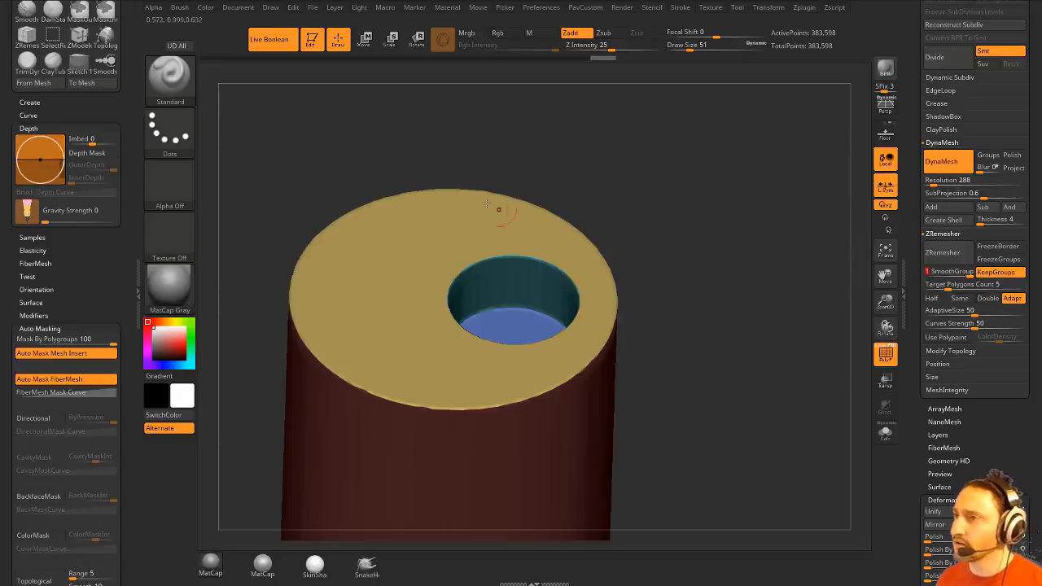
Step: Lower the ZRemesher AdaptiveSize to 0
drag(620, 271, 751, 260)
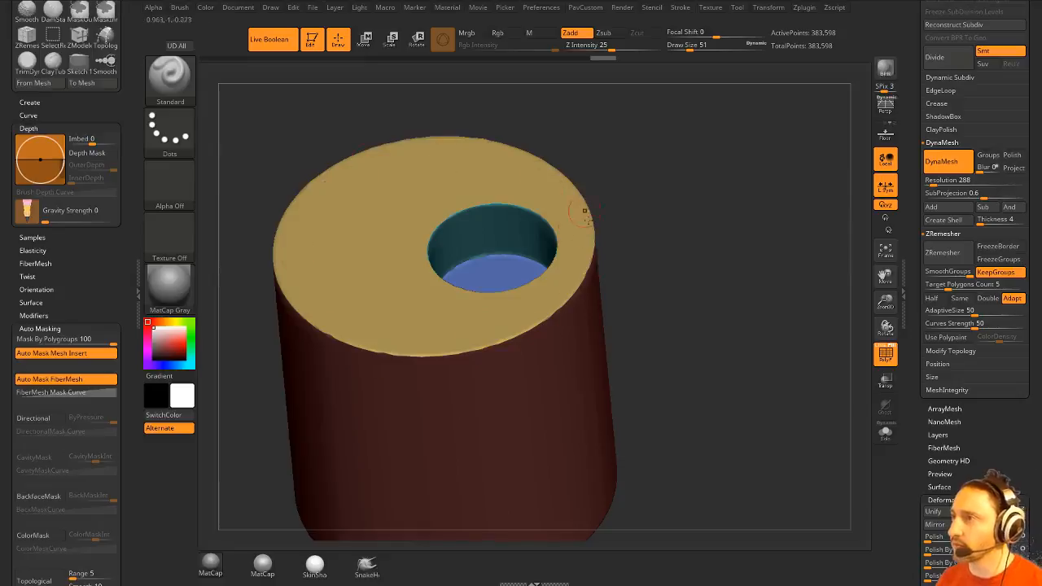
mouse_move(585, 211)
mouse_down()
mouse_move(681, 226)
mouse_move(612, 246)
mouse_move(696, 268)
mouse_up()
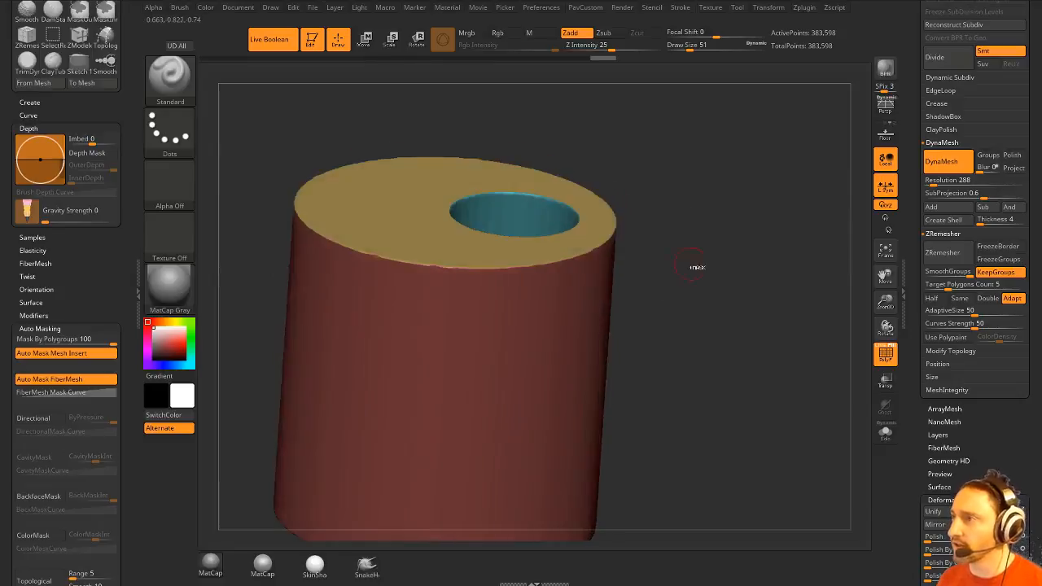
key(ctrl)
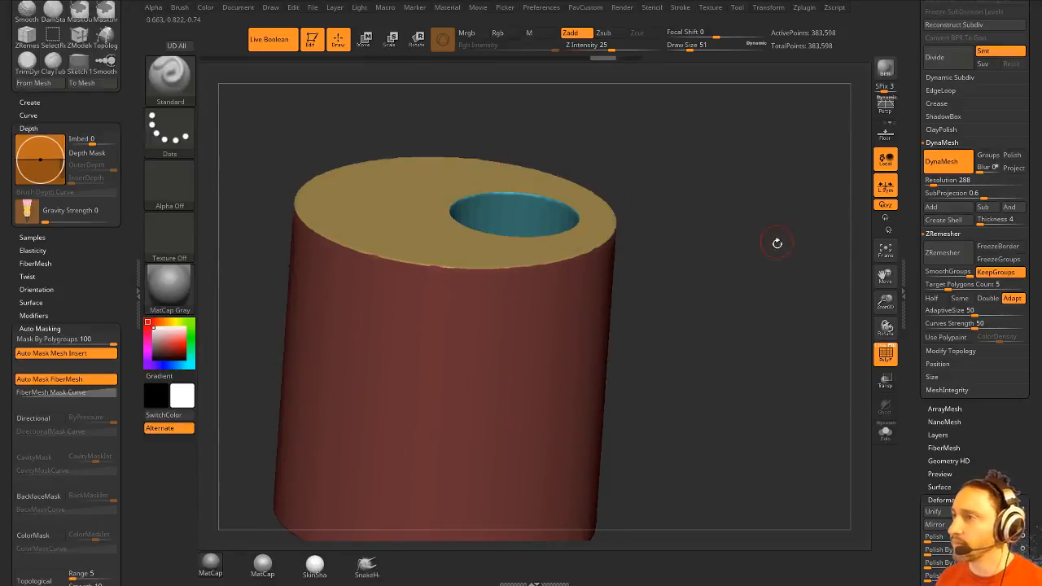
drag(777, 242, 775, 255)
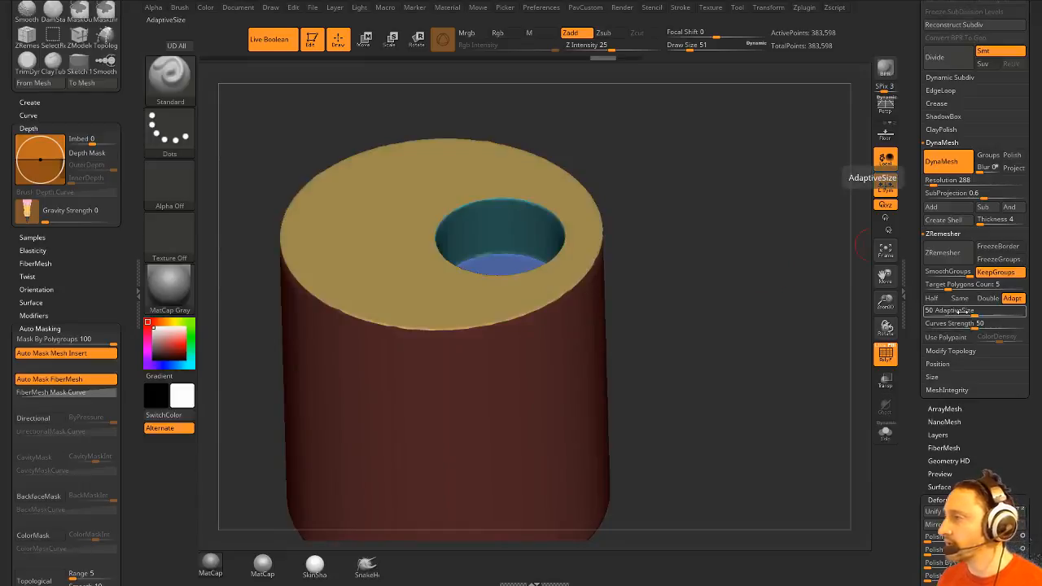
click(951, 310)
text(14)
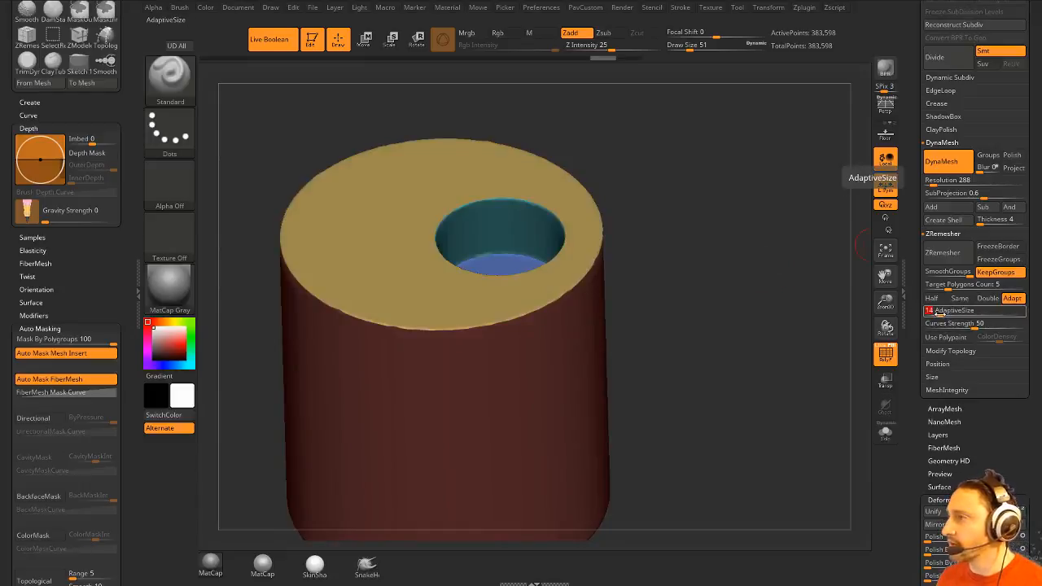
drag(939, 313, 921, 314)
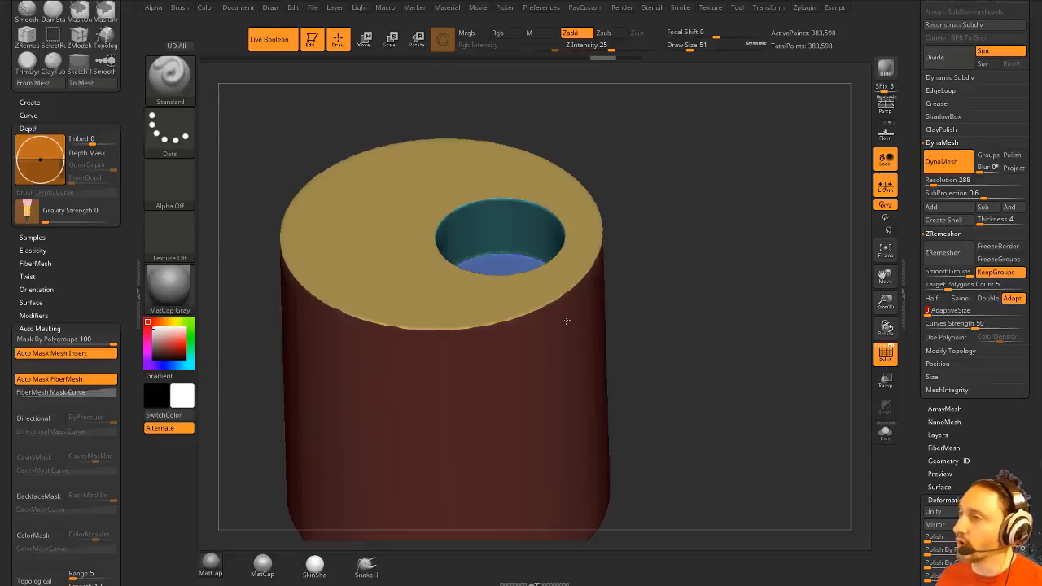
drag(750, 306, 756, 293)
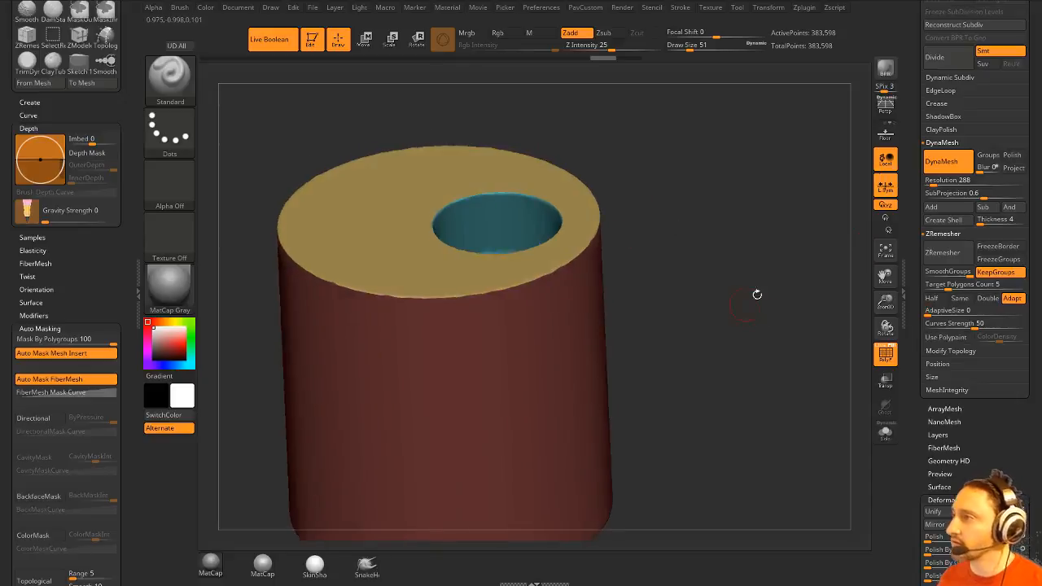
Step: Set the ZRemesher AdaptiveSize to 21 and duplicate the drilled cylinder subtool
click(954, 315)
click(948, 314)
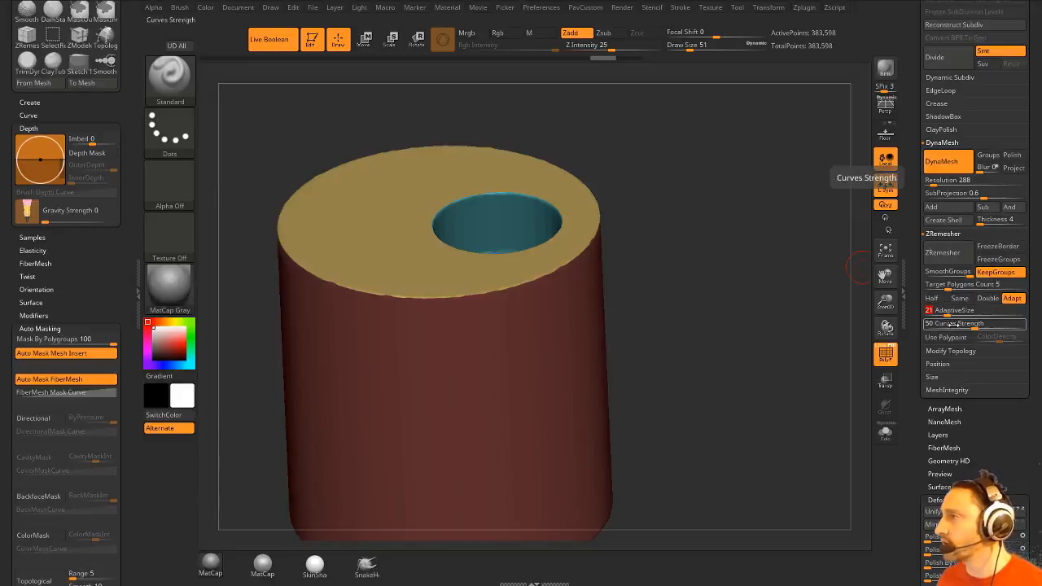
drag(915, 250, 927, 400)
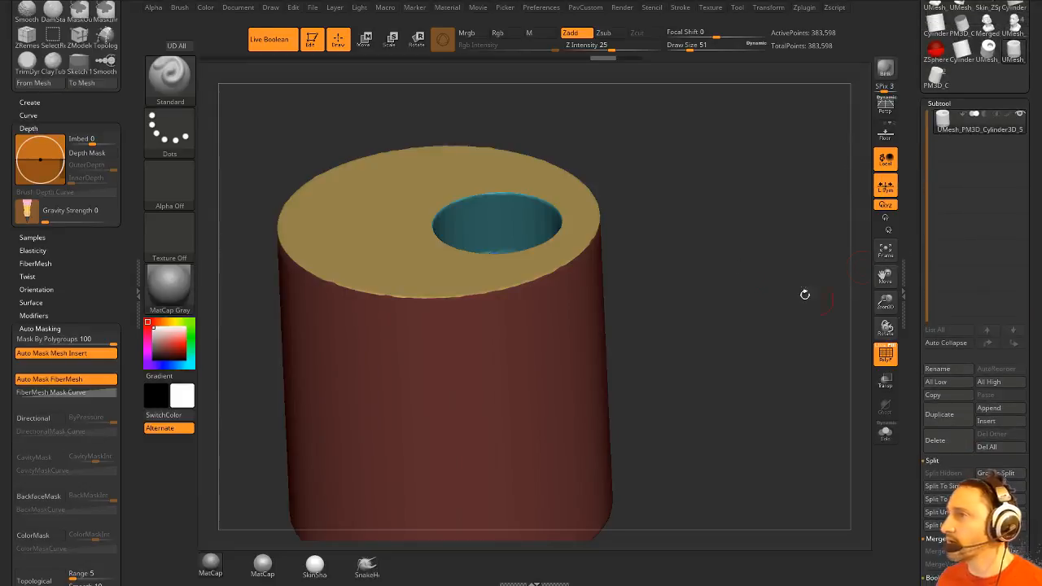
click(951, 416)
Step: ZRemesh the cylinder at a target polygon count of 5 and show its wireframe lines
drag(917, 257, 913, 316)
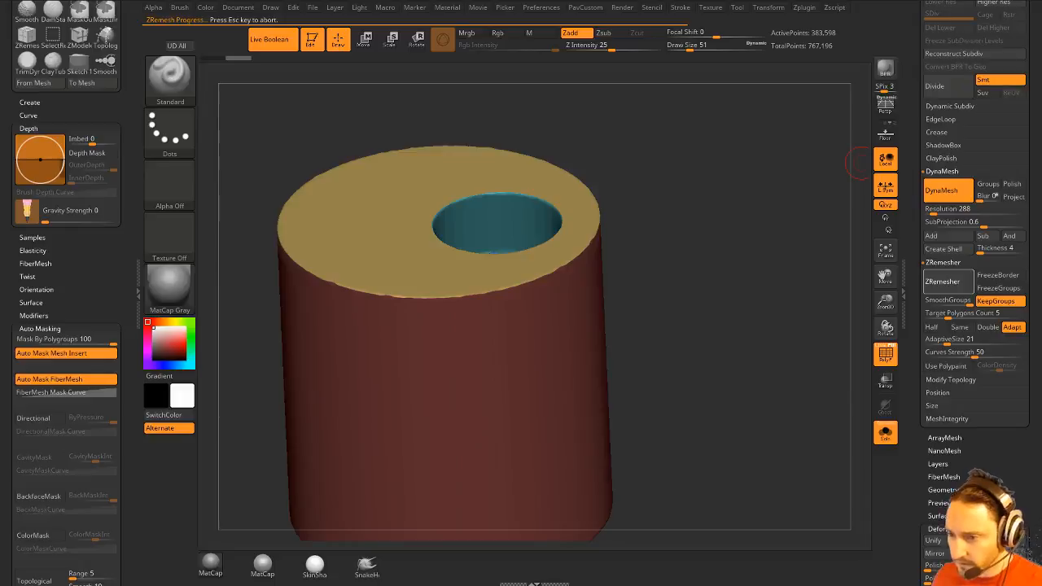
drag(707, 269, 710, 294)
click(885, 352)
text(1)
key(Return)
Step: Enable the Half option and ZRemesh the cylinder repeatedly to reduce its polygon density
click(931, 327)
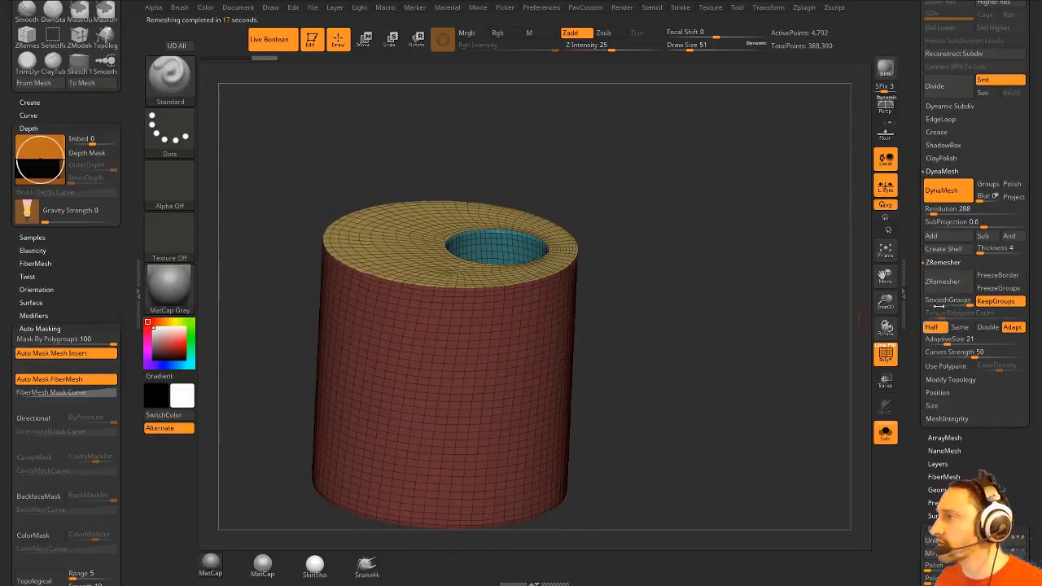
click(943, 280)
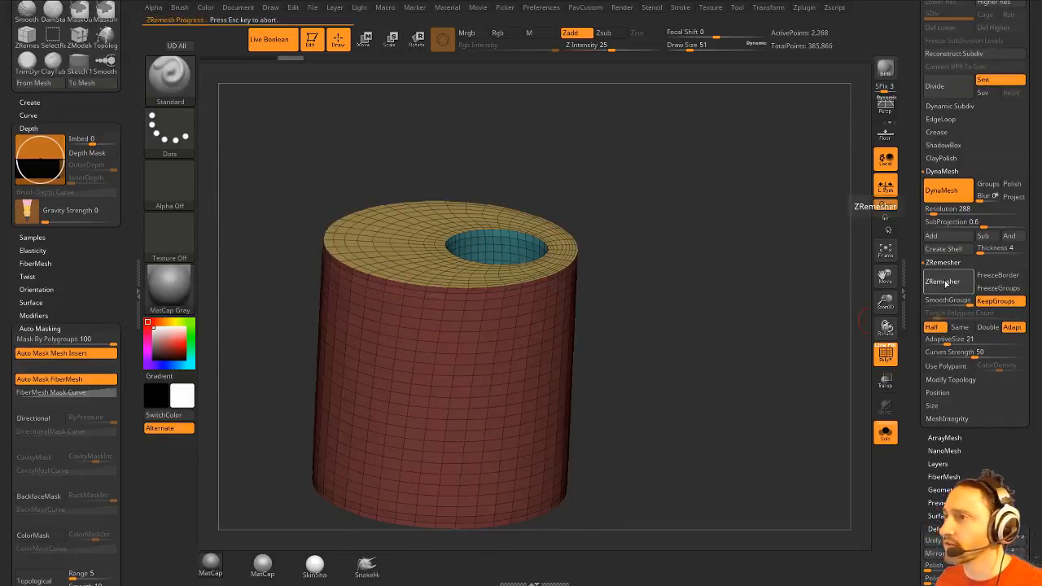
mouse_move(745, 286)
mouse_down()
mouse_move(738, 235)
mouse_move(587, 240)
mouse_move(644, 209)
mouse_move(639, 197)
mouse_up()
Step: Switch to the ZModeler brush and set its edge action to Insert with the Single EdgeLoop target
key(b)
key(z)
key(m)
key(space)
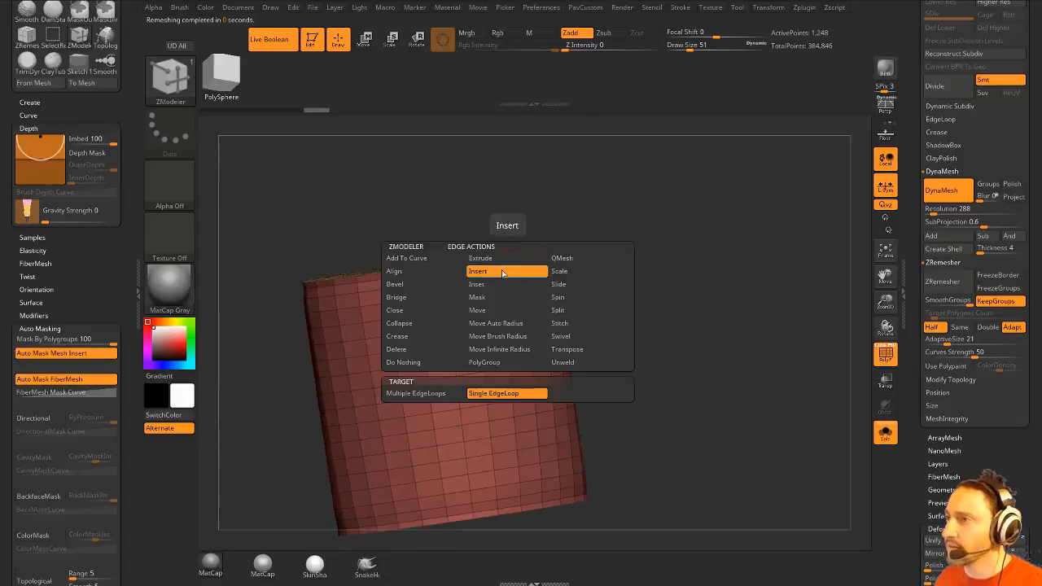
click(437, 393)
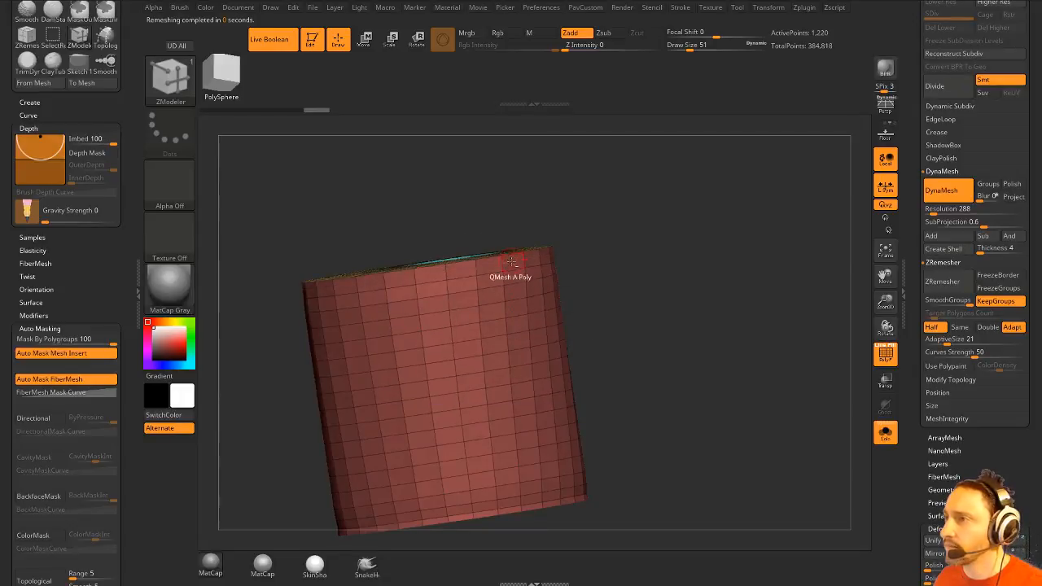
Step: Delete all the horizontal edge loops running around the cylinder's outer wall
alt+click(512, 267)
alt+click(516, 272)
alt+click(519, 286)
alt+click(522, 300)
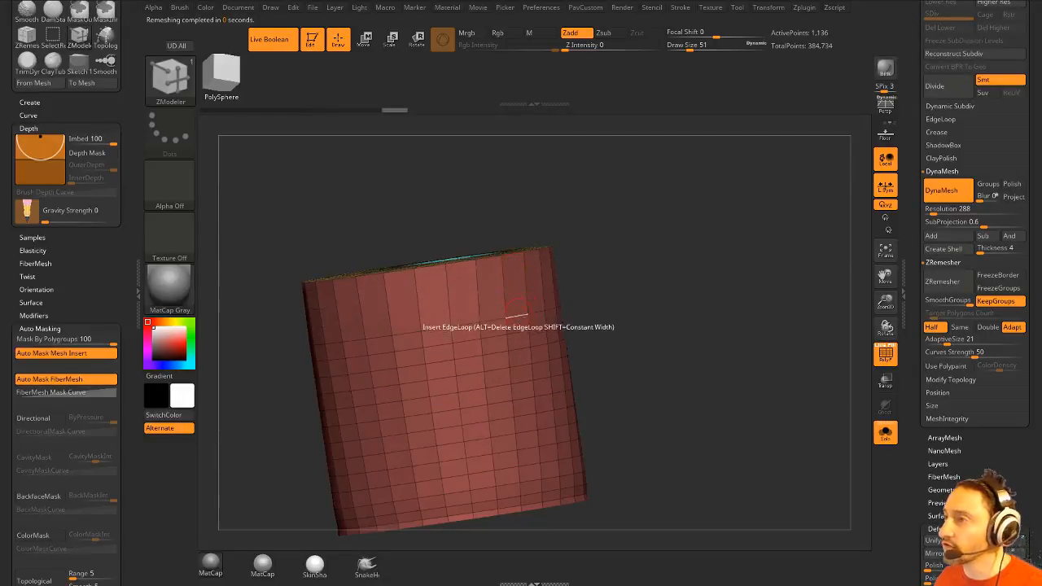
alt+click(521, 314)
drag(594, 335, 618, 268)
alt+click(522, 280)
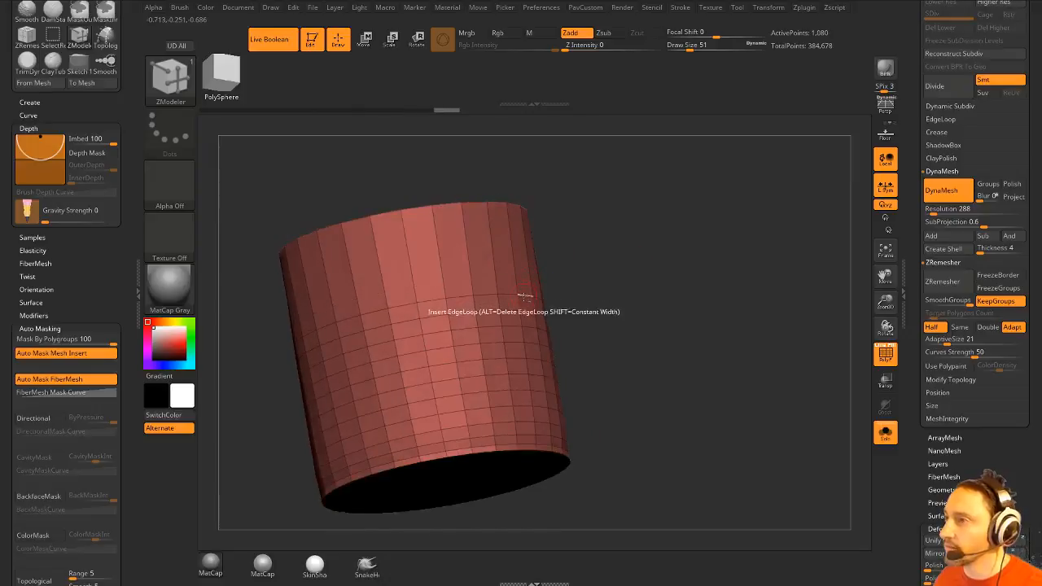
alt+click(524, 296)
alt+click(527, 310)
alt+click(528, 327)
drag(607, 349, 585, 355)
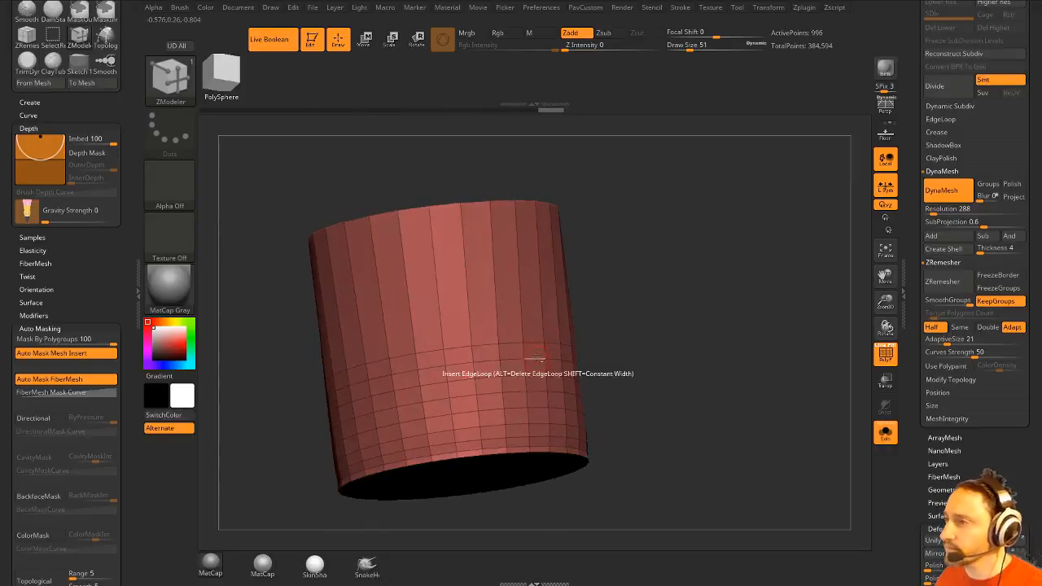
alt+click(534, 345)
alt+click(536, 357)
alt+click(535, 374)
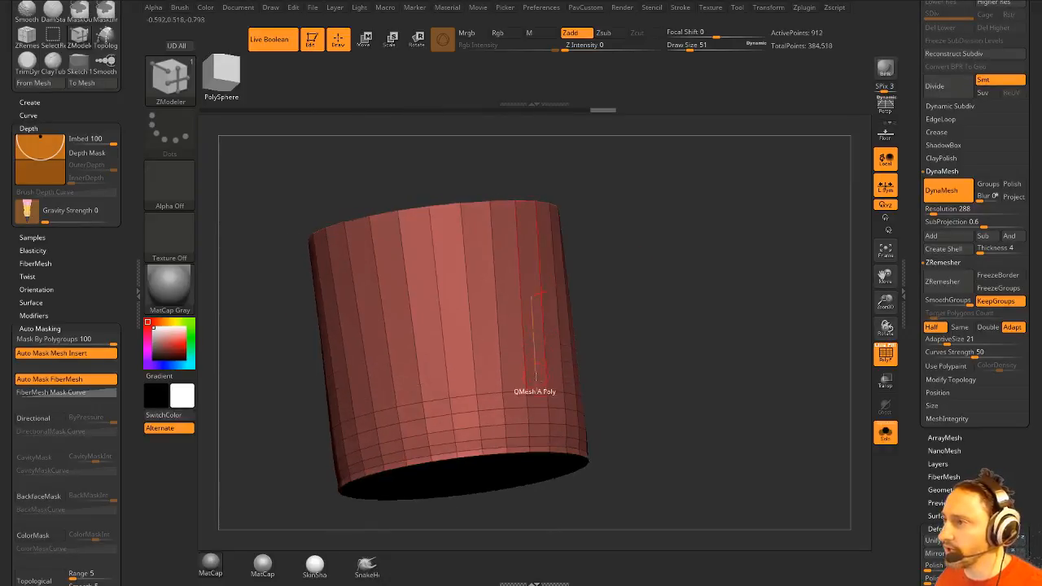
alt+click(536, 390)
alt+click(535, 405)
alt+click(535, 424)
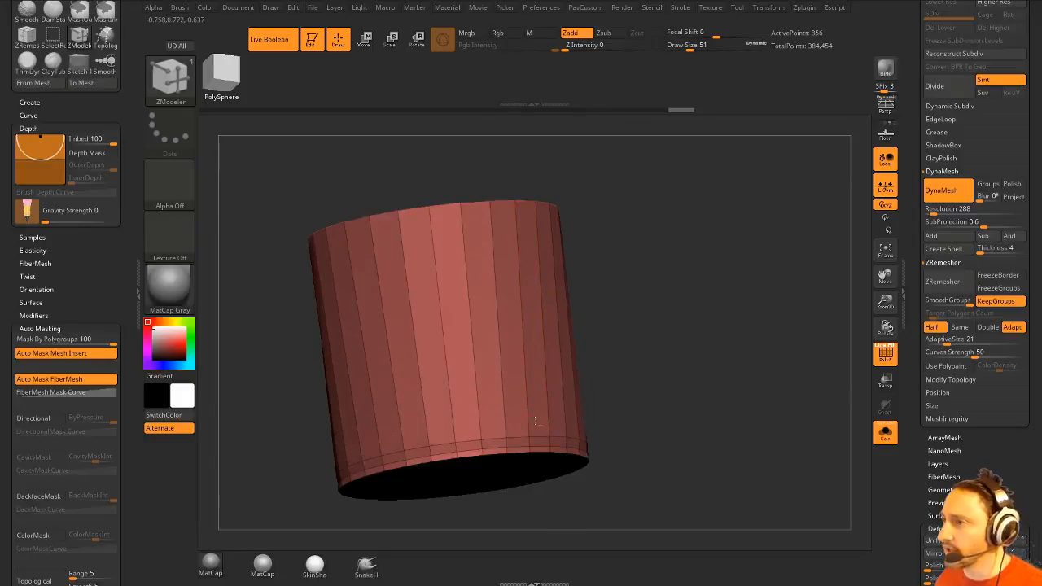
alt+click(538, 435)
alt+click(540, 444)
Step: Hide the cylinder's bottom cap polygroup and delete the hidden geometry
drag(660, 404, 750, 304)
ctrl+shift+click(492, 273)
key(1)
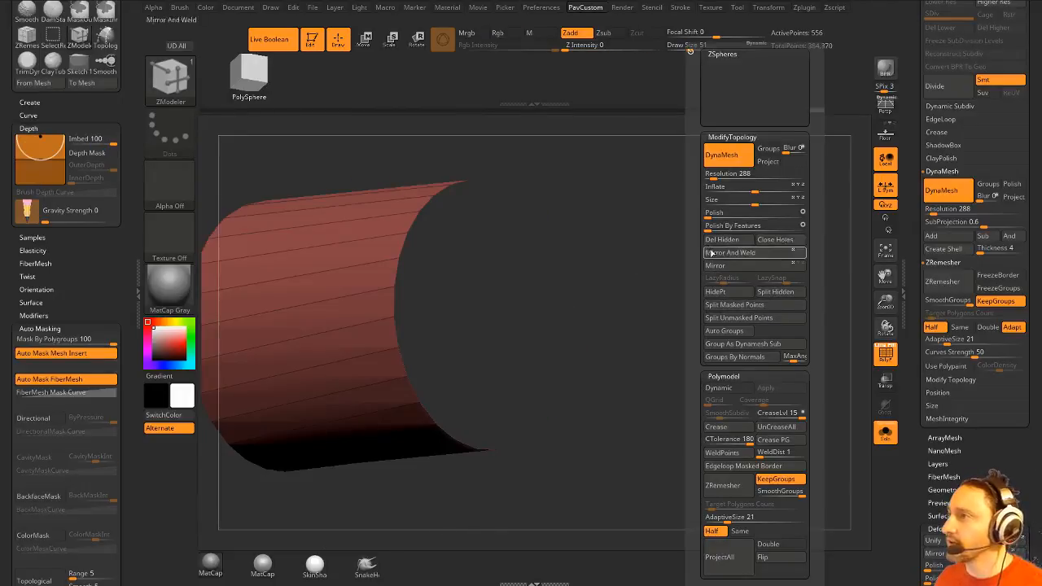
click(711, 251)
Step: Close the open bottom end with the ZModeler Close edge action targeting Convex Hole, isolate the new cap and show the whole mesh again
key(space)
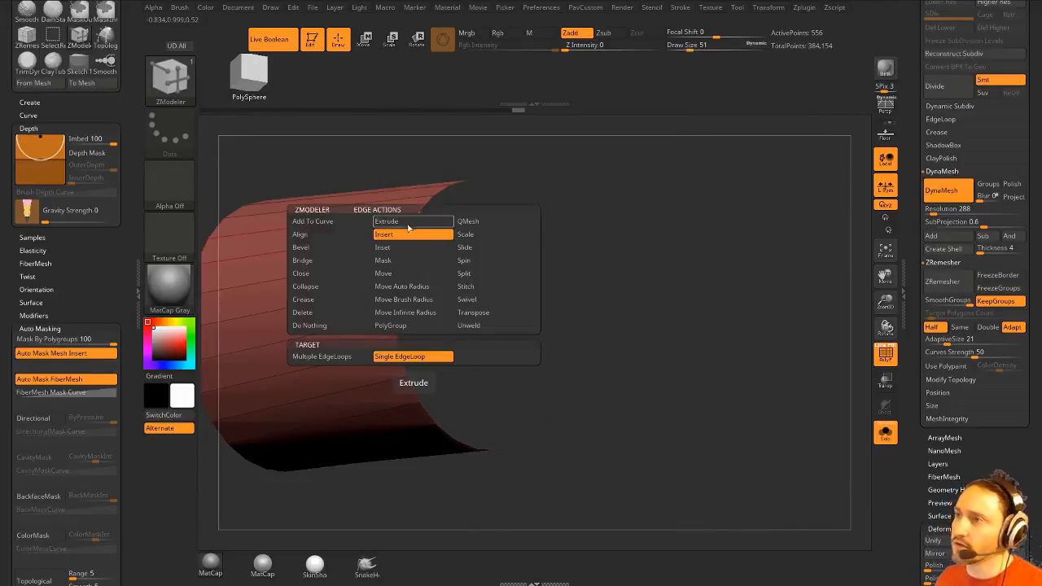
click(323, 274)
click(390, 357)
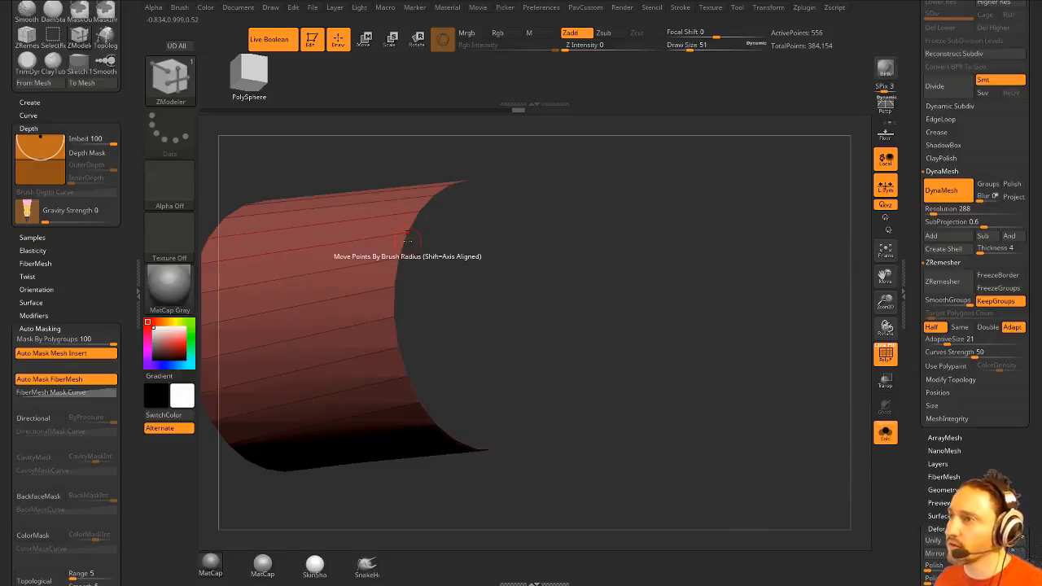
click(407, 240)
ctrl+shift+click(481, 300)
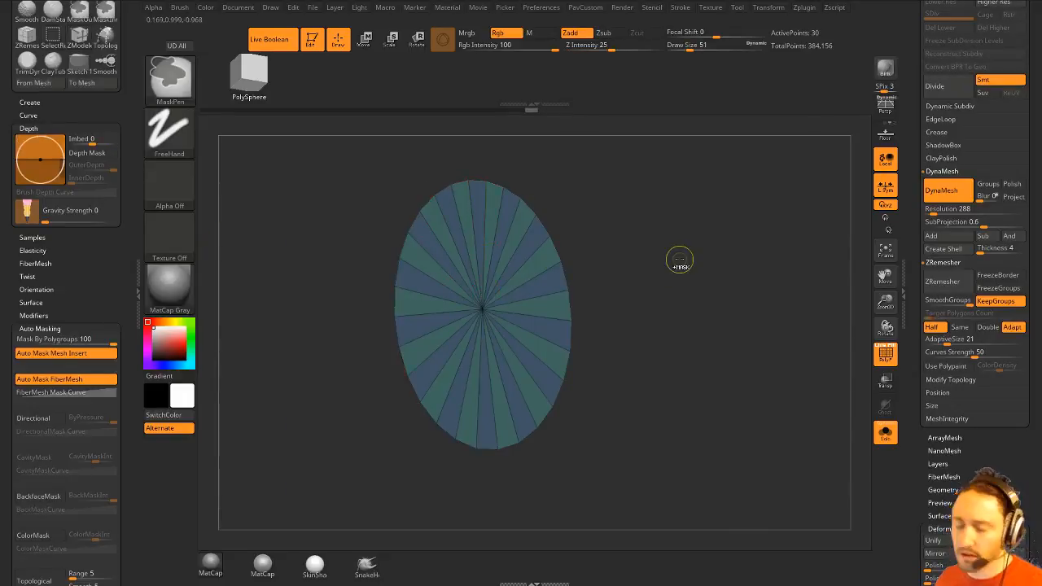
ctrl+shift+click(680, 255)
Step: Switch the ZModeler edge action to Insert and delete the concentric edge loops on the cylinder's top face
drag(679, 252, 721, 404)
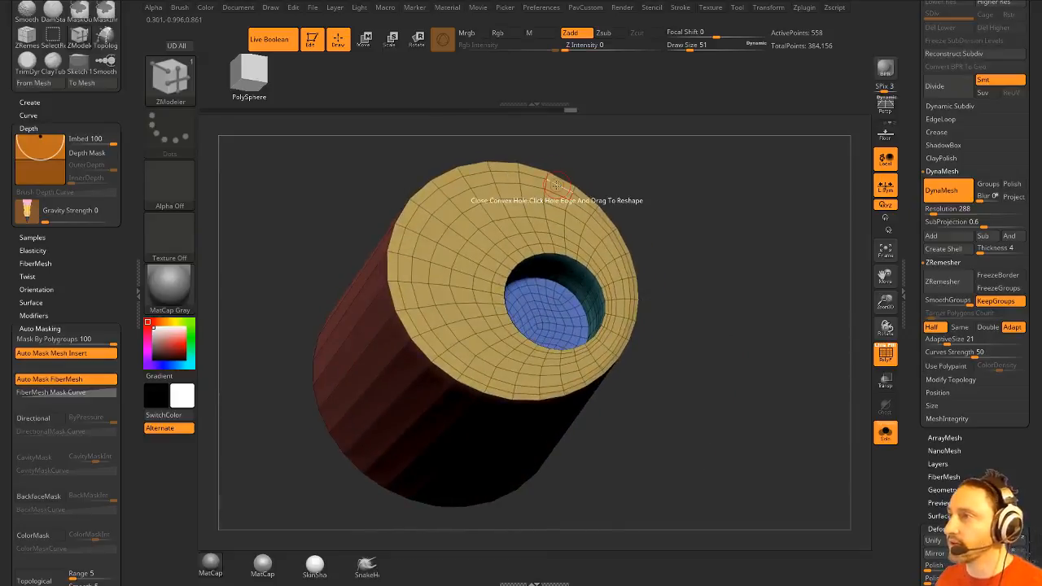
key(space)
click(554, 195)
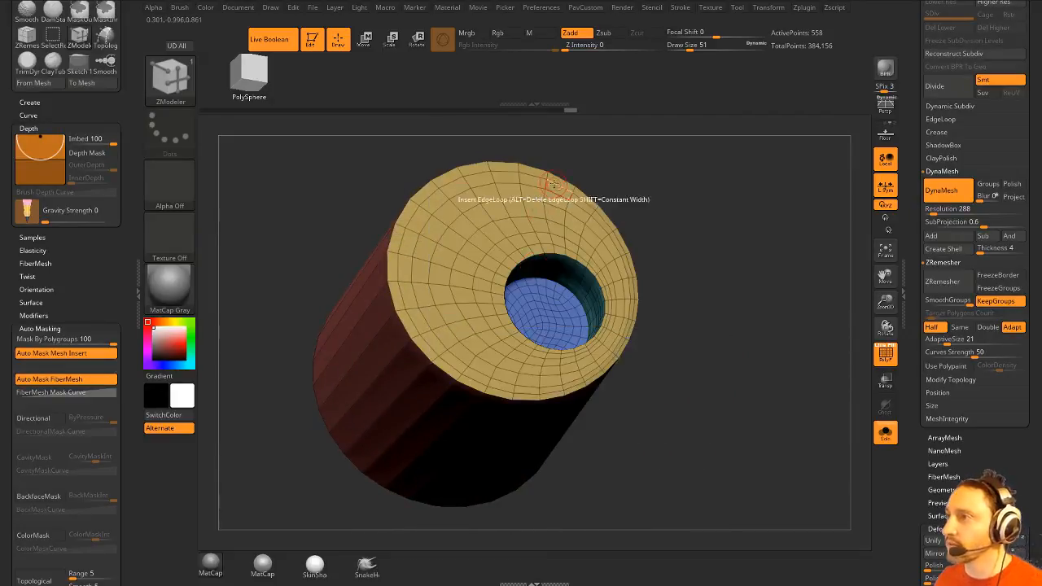
alt+click(554, 185)
alt+click(557, 205)
alt+click(554, 216)
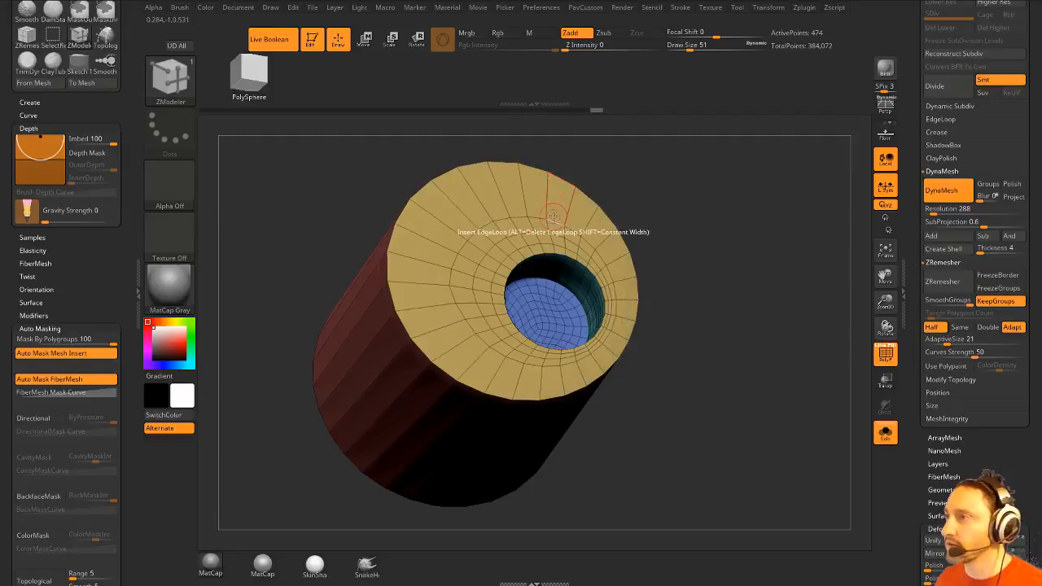
alt+click(552, 228)
alt+click(553, 235)
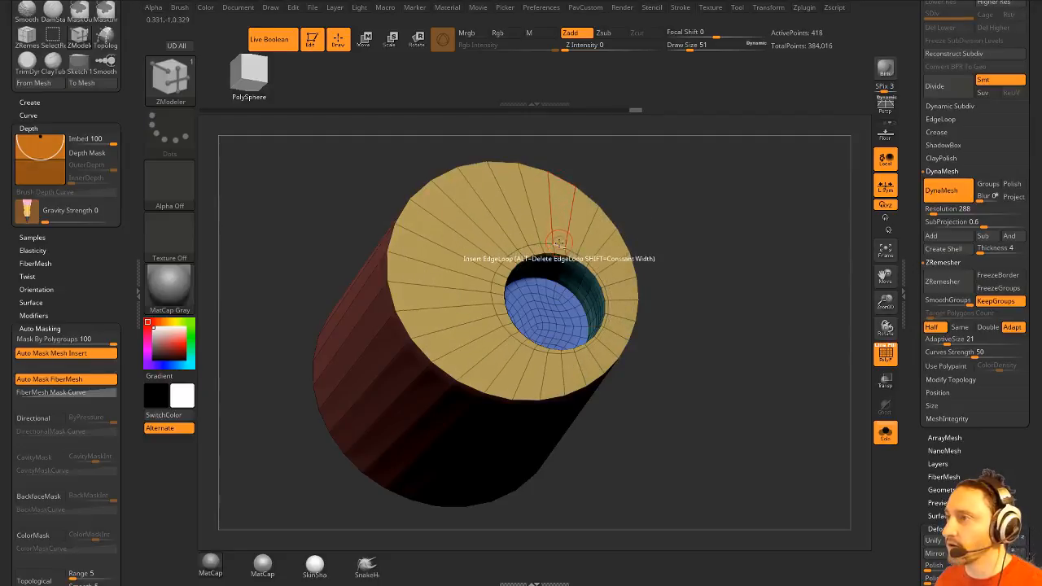
alt+click(557, 243)
Step: Delete the edge loops running around the inner wall of the hole
alt+drag(739, 242, 762, 349)
drag(761, 349, 575, 351)
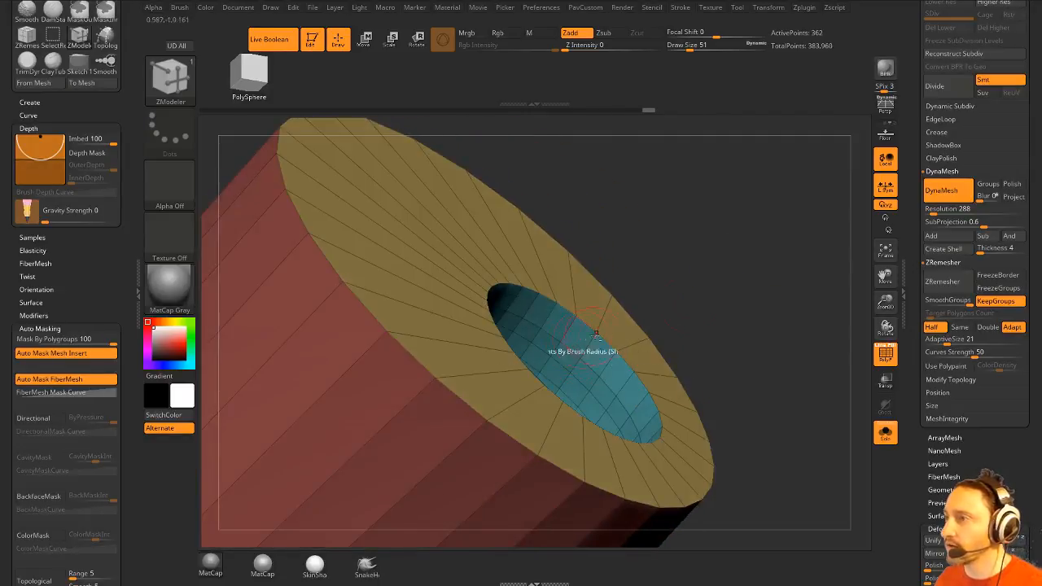
drag(720, 303, 601, 350)
alt+click(558, 362)
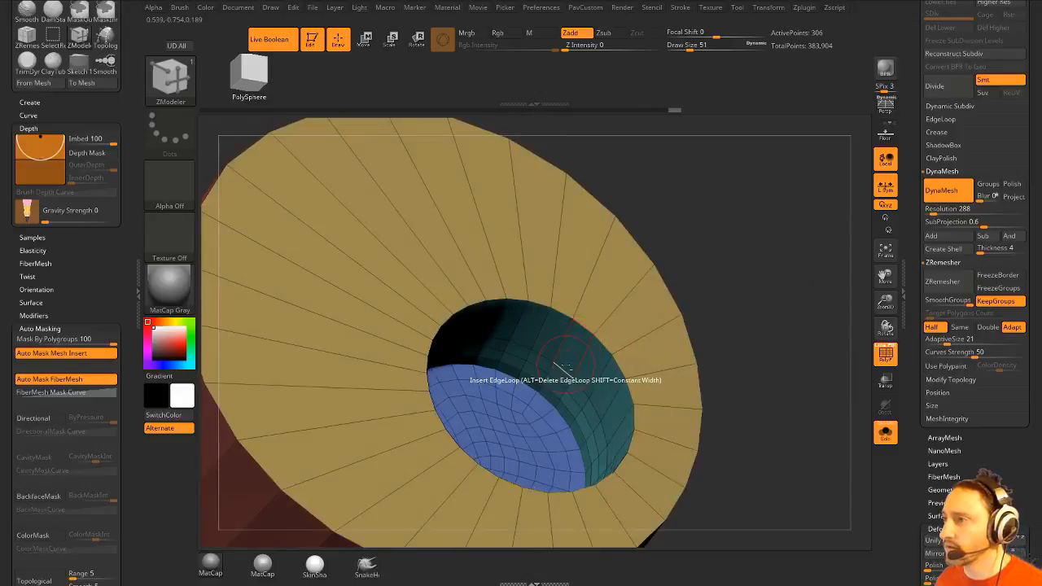
alt+click(552, 382)
Step: Hide the floor polygroup inside the hole and delete the hidden geometry
drag(636, 365, 465, 425)
ctrl+shift+click(465, 419)
ctrl+shift+click(789, 334)
key(grave)
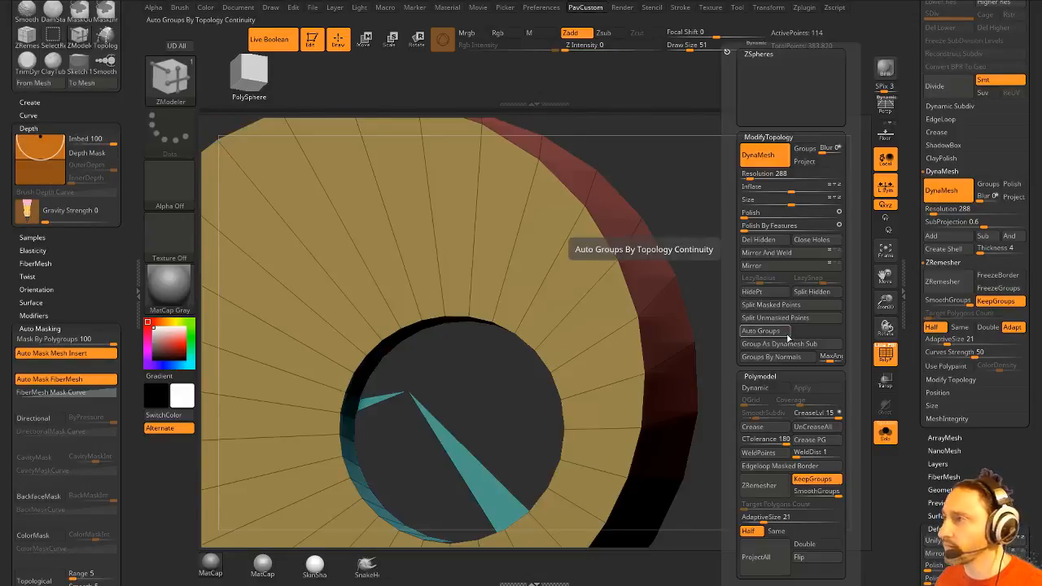
click(779, 243)
Step: Close the hole's open floor with the ZModeler Close edge action and put the new floor polygons into a single polygroup
drag(704, 234, 761, 187)
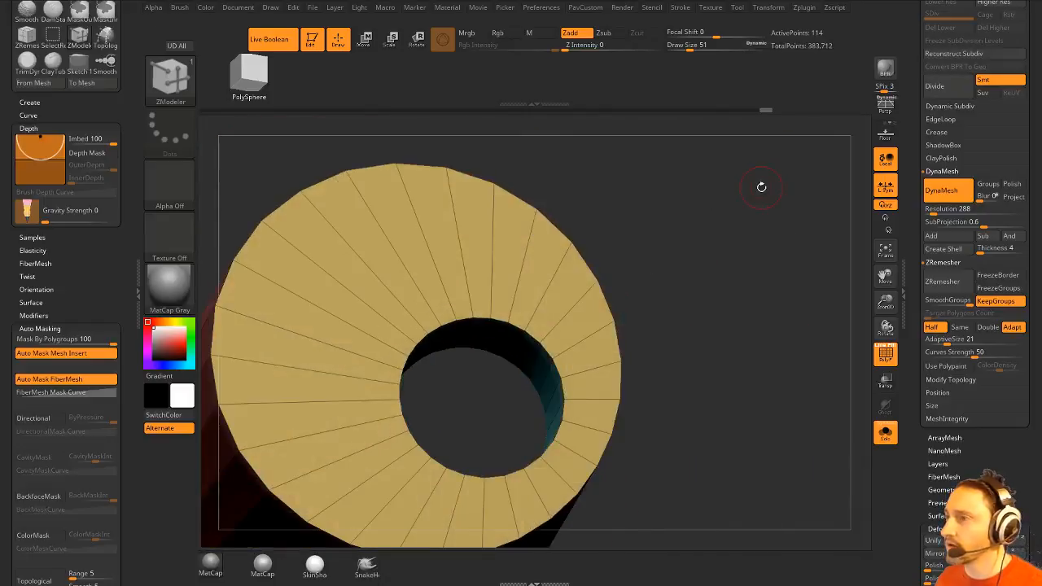
key(space)
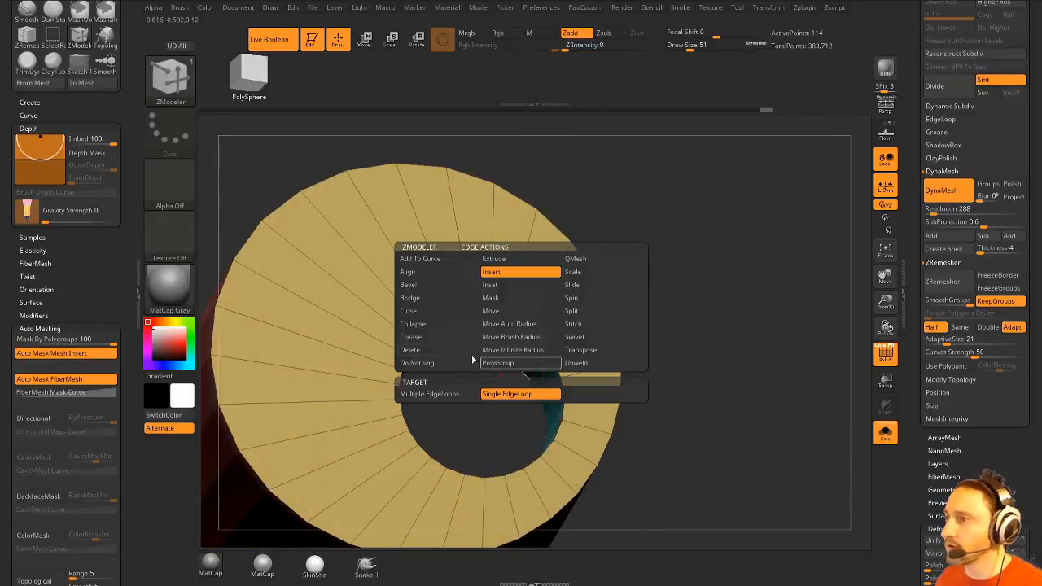
click(421, 312)
click(493, 353)
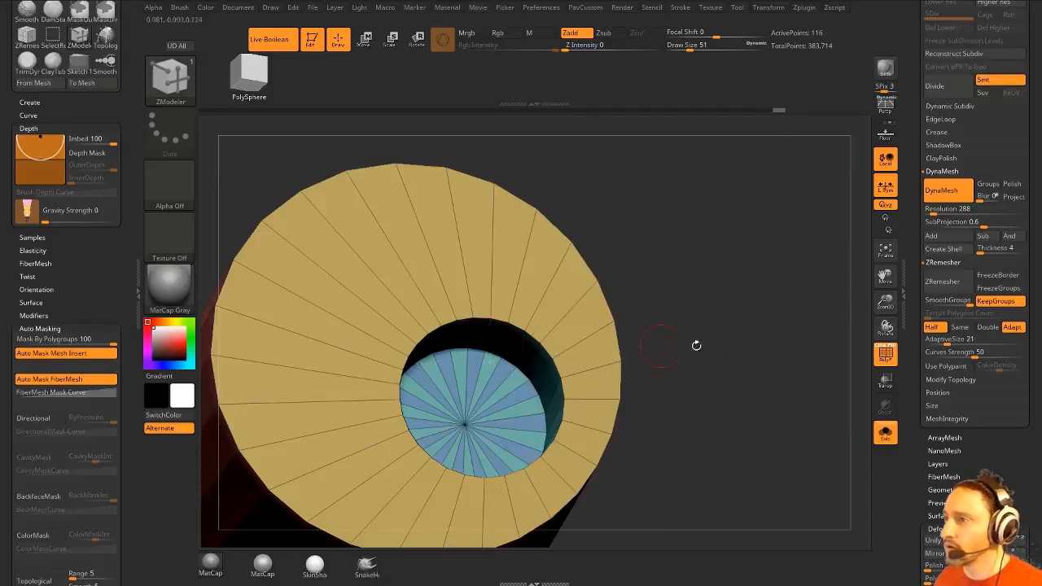
alt+drag(697, 346, 780, 282)
ctrl+shift+click(473, 392)
ctrl+shift+click(634, 352)
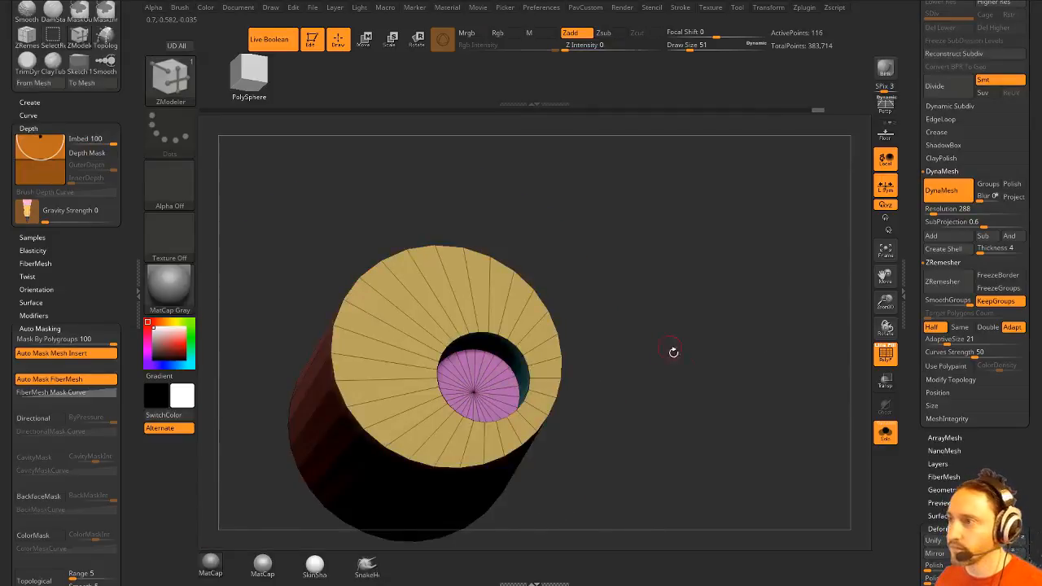
Step: Turn off Solo mode and project the original cylinder's surface onto the low-poly cylinder with ProjectAll
mouse_move(673, 353)
mouse_down()
mouse_move(721, 294)
mouse_move(710, 301)
mouse_up()
click(883, 434)
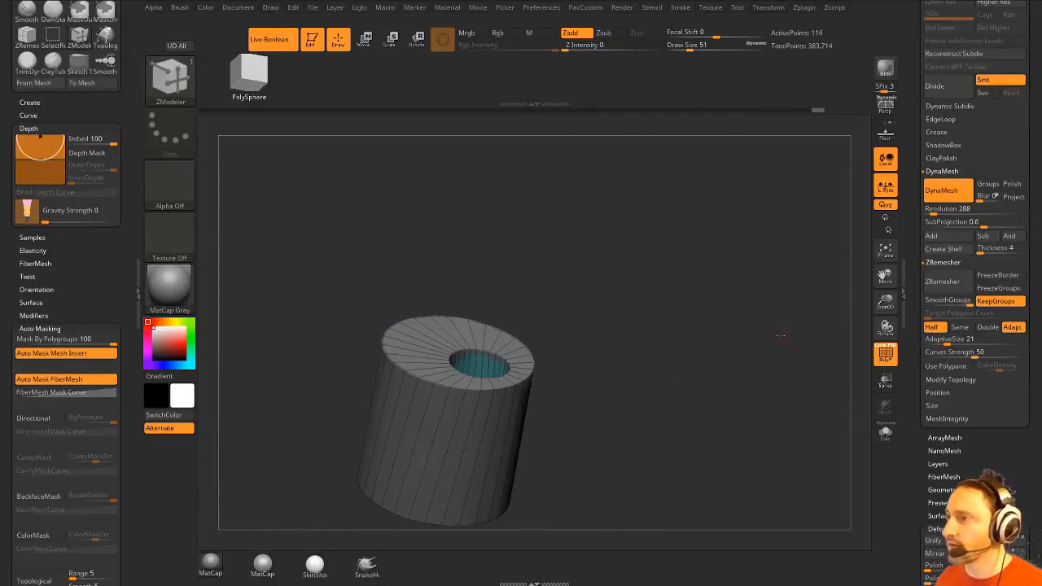
key(grave)
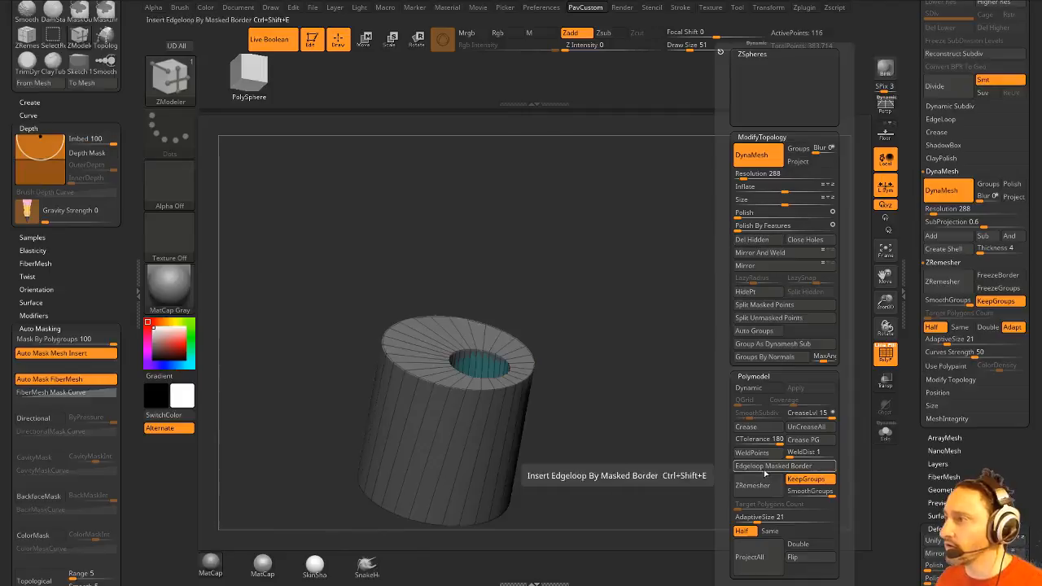
click(749, 556)
Step: Inspect the overlapping cylinders without wireframe lines, and restore Solo mode and the polygroup wireframe
click(884, 363)
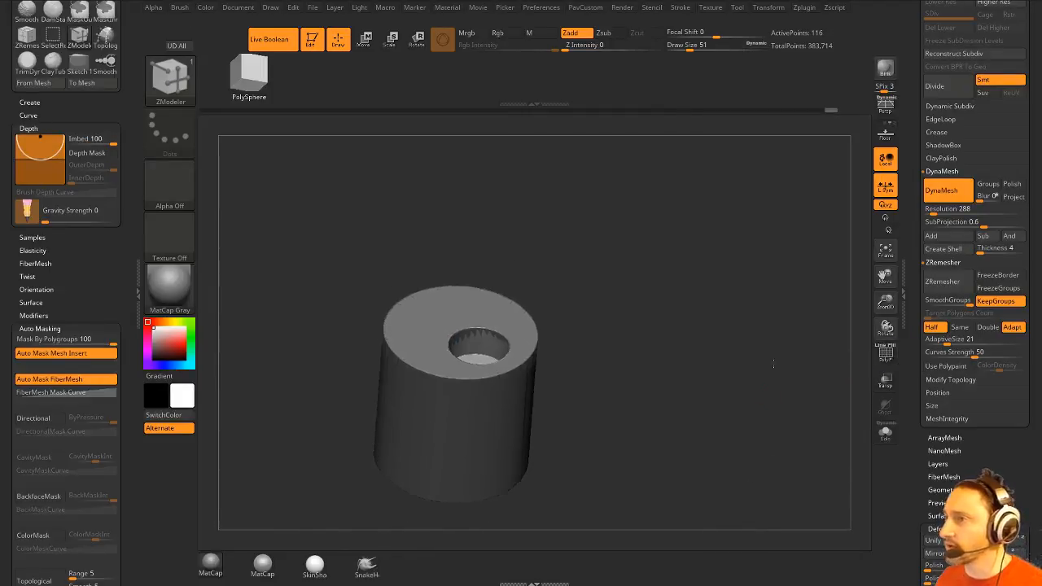
drag(822, 358, 697, 369)
click(883, 434)
click(885, 354)
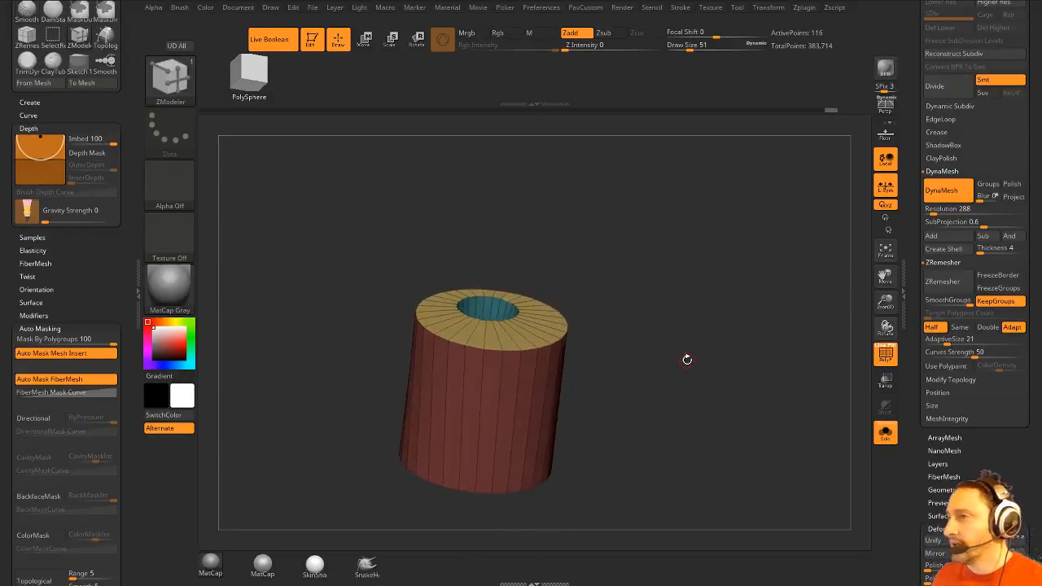
Step: Bring the Subtool list into view
drag(615, 354, 636, 322)
drag(911, 171, 883, 543)
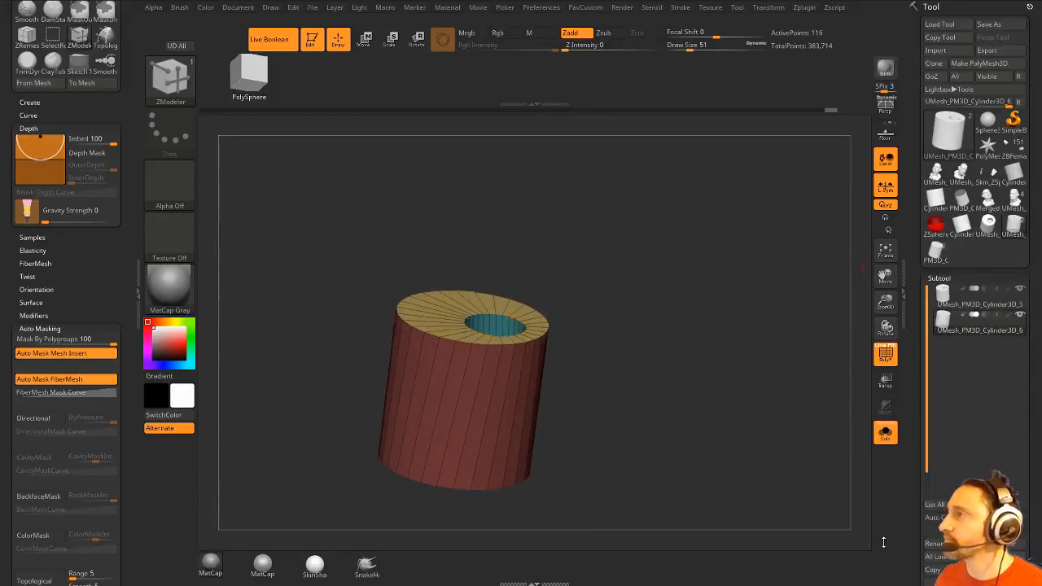